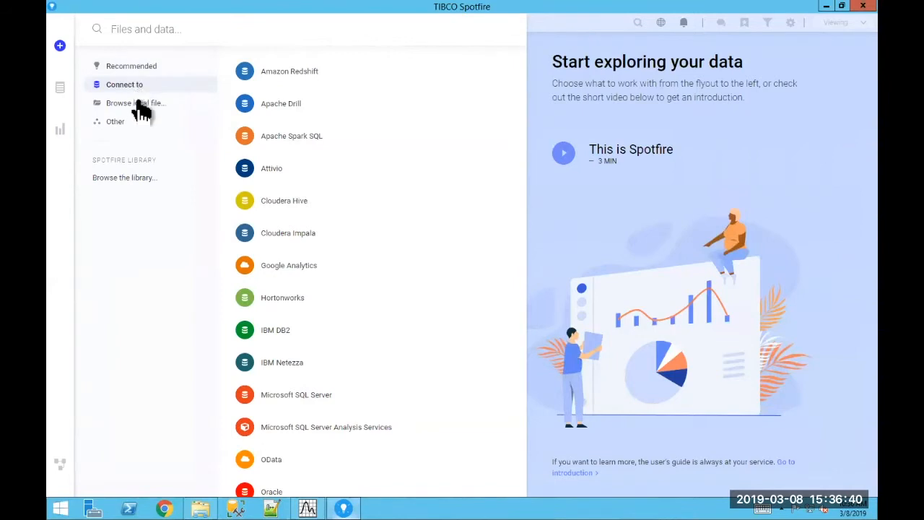
# - Browse the Spotfire library's Sample Data Functions folder and the Geocoding data tables 2018-08-31 folder under GeoAnalytics, returning to the library root
pyautogui.click(64, 87)
pyautogui.click(61, 46)
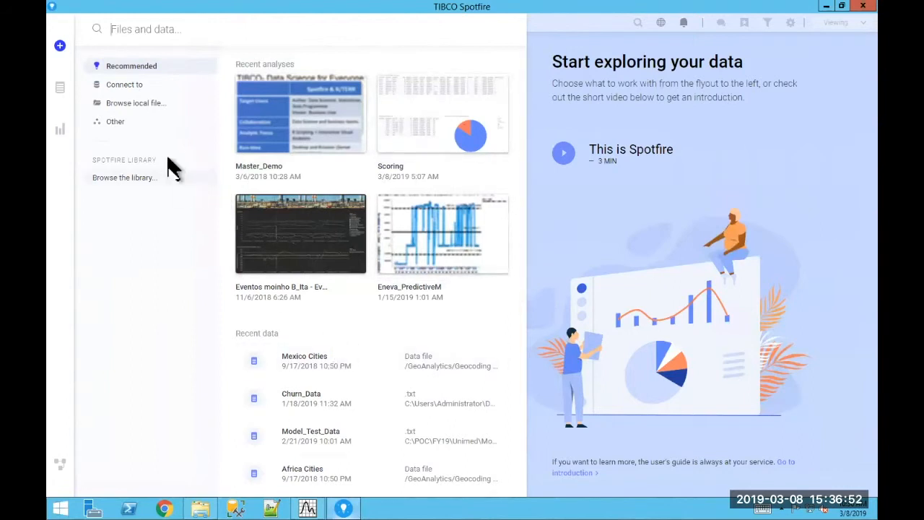
pyautogui.click(137, 183)
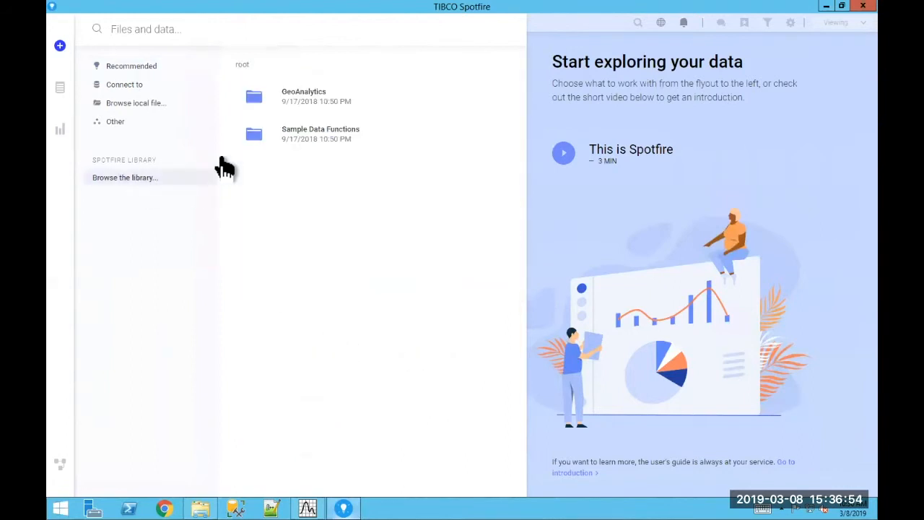
pyautogui.click(315, 131)
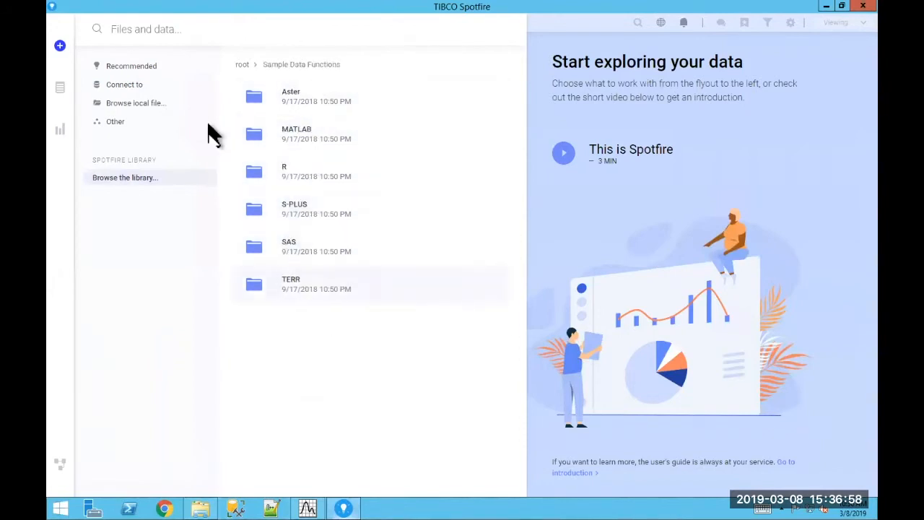
pyautogui.click(242, 64)
pyautogui.click(296, 96)
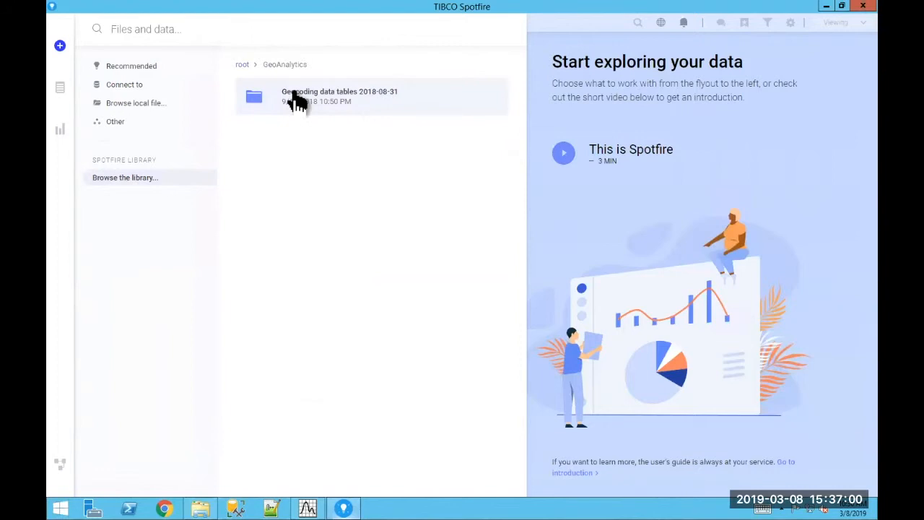
pyautogui.click(311, 105)
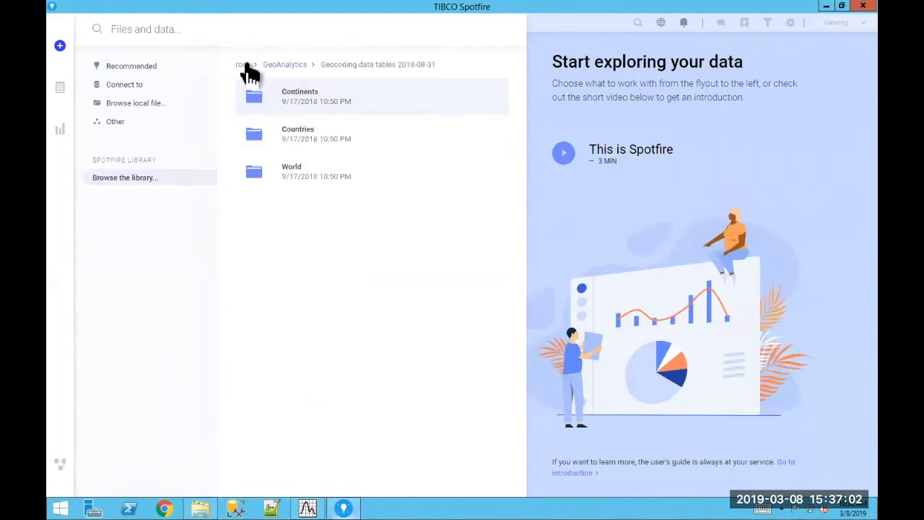
pyautogui.click(242, 65)
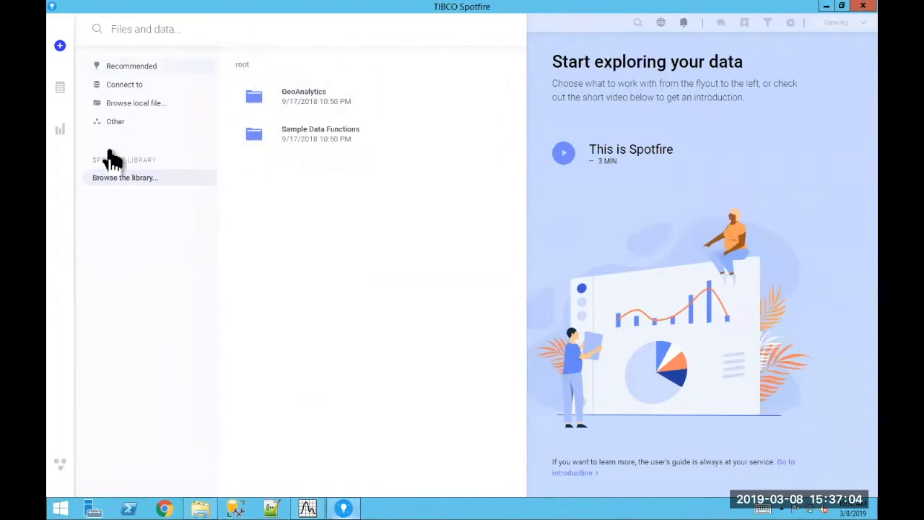
# - Open the recent analysis Eventos moinho B_Ita and view its Correlacao, Corrente do Motor and Corrente Motor Classificador pages, returning to Series Historicas
pyautogui.click(127, 69)
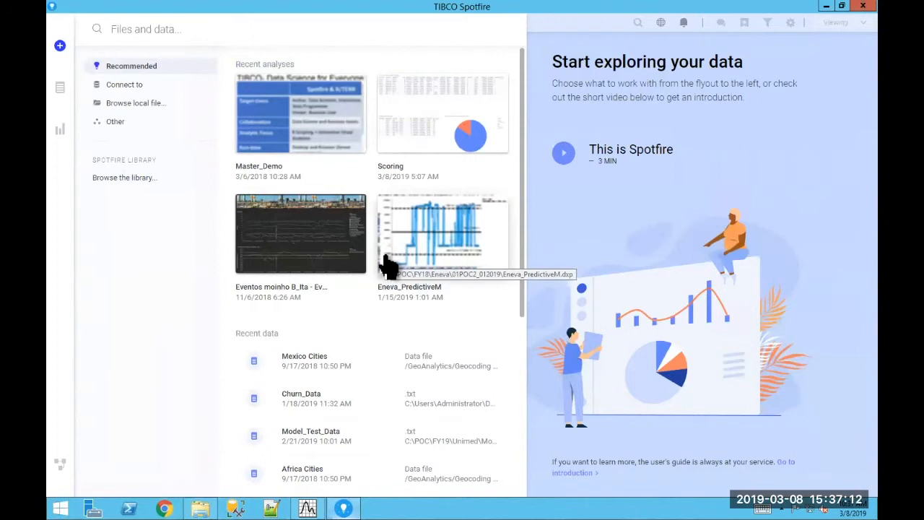
pyautogui.click(325, 245)
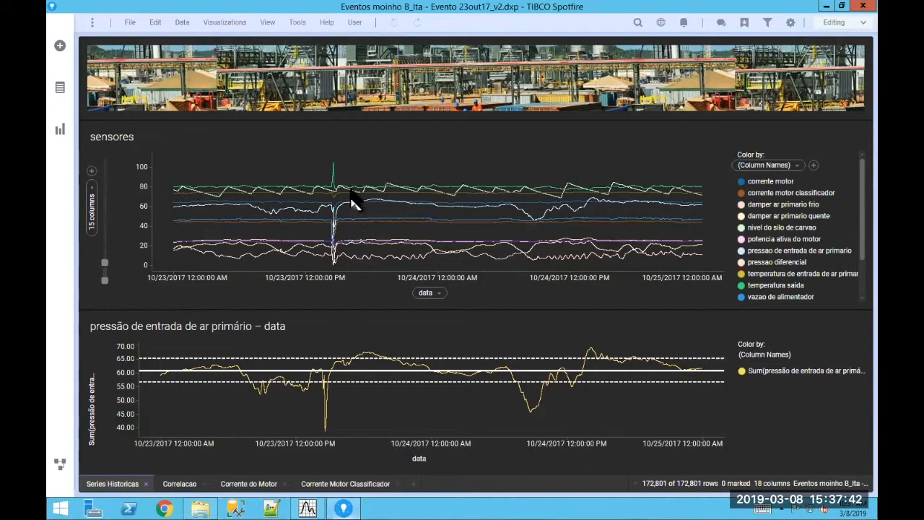
pyautogui.click(180, 484)
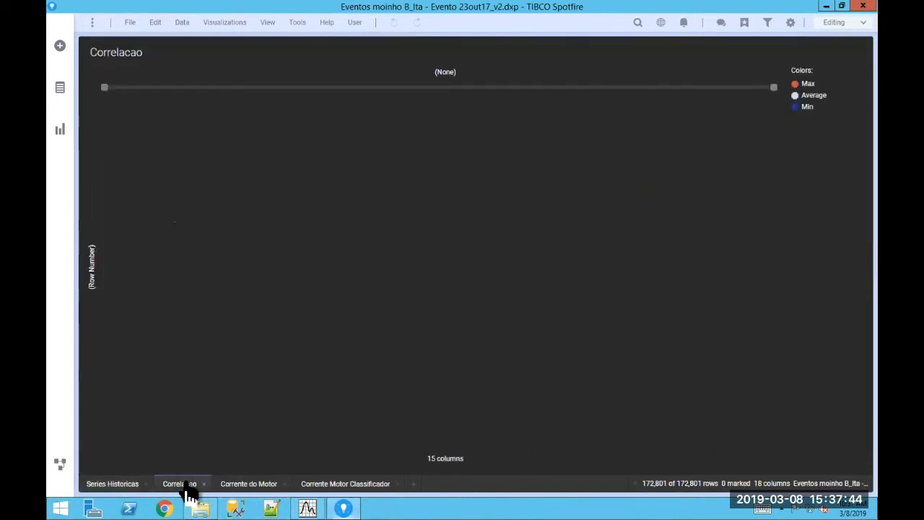
pyautogui.click(249, 491)
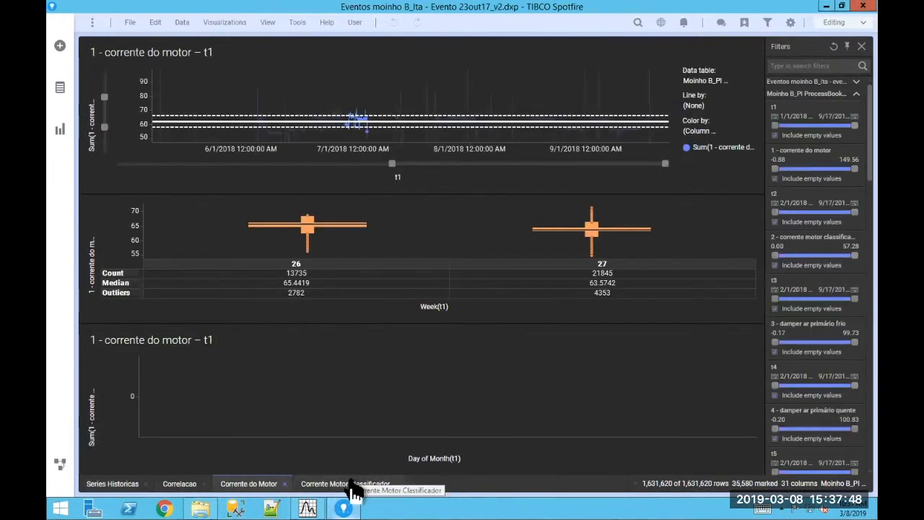
pyautogui.click(352, 488)
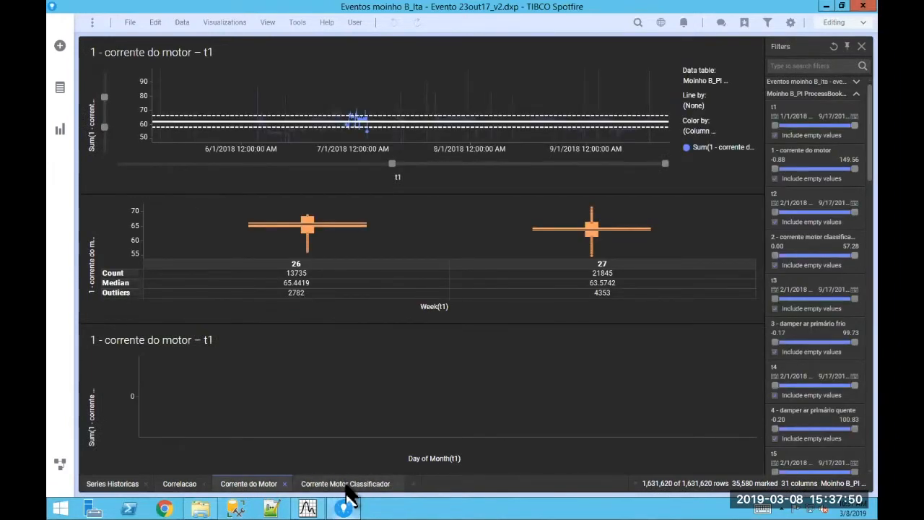
pyautogui.click(123, 494)
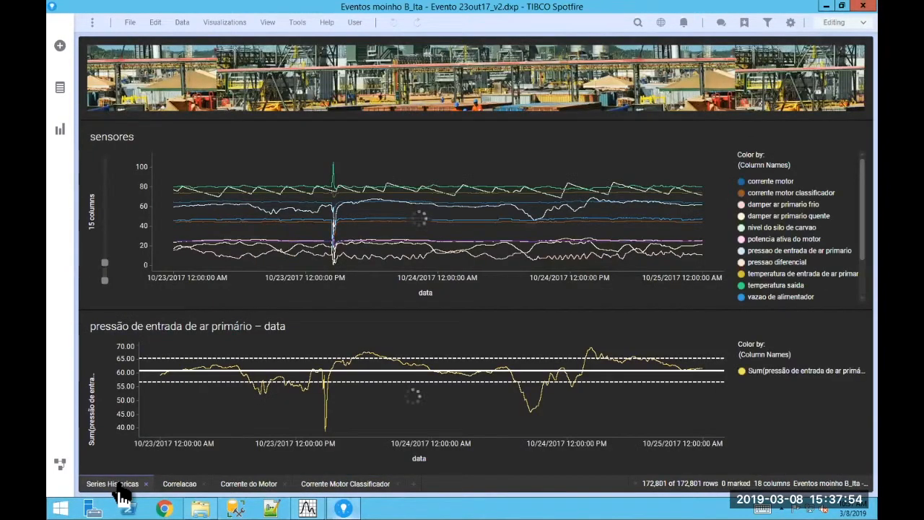
# - Close the Eventos moinho B_Ita analysis
pyautogui.click(131, 26)
pyautogui.moveTo(155, 65)
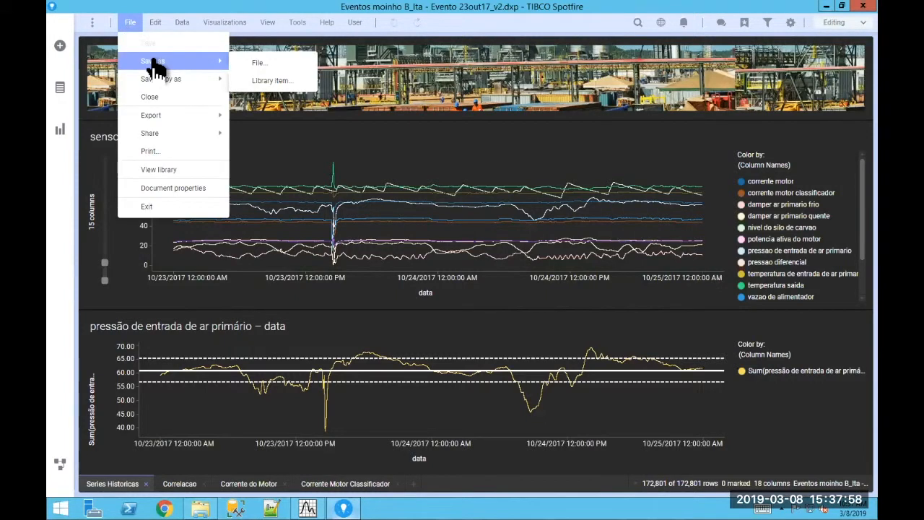
pyautogui.click(154, 97)
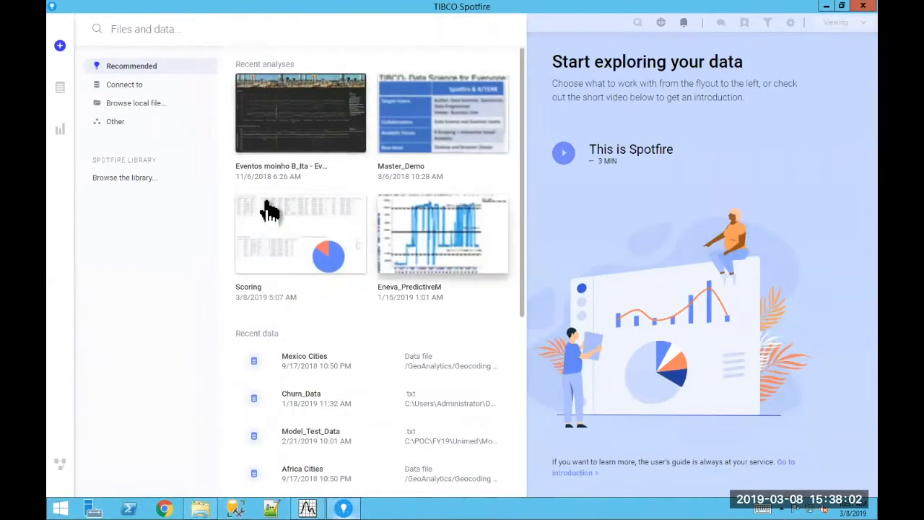
# - Browse the local files in the Demos folder on drive C: for a demo analysis, checking the Spotfire and Employee Attrition folders
pyautogui.click(124, 104)
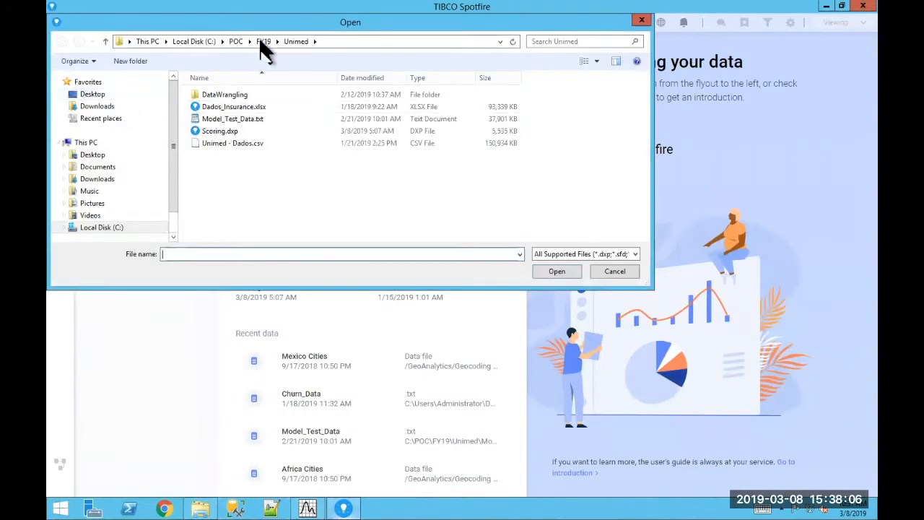
pyautogui.click(236, 42)
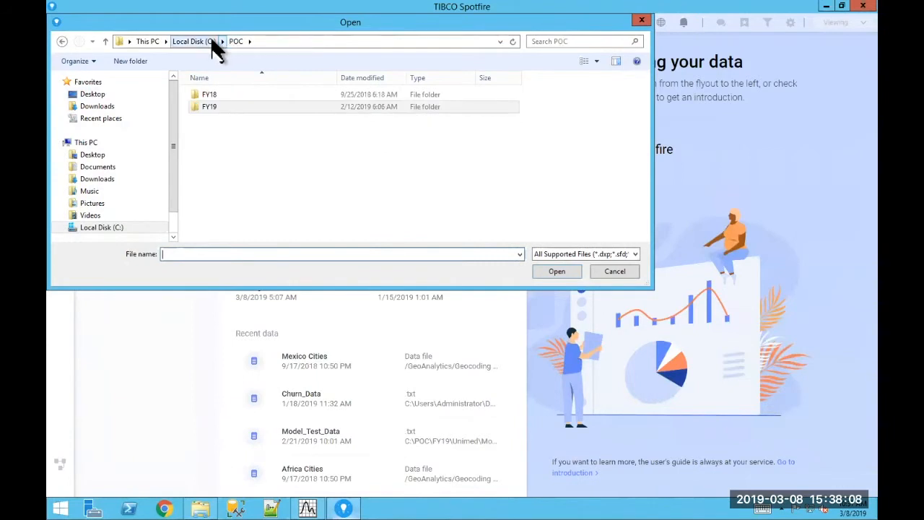
pyautogui.click(209, 43)
pyautogui.doubleClick(234, 132)
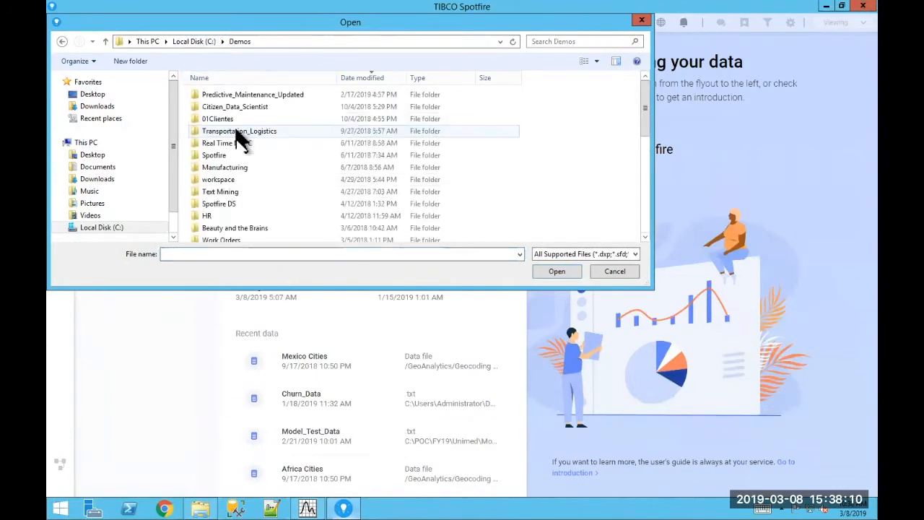
pyautogui.click(278, 119)
pyautogui.press('s')
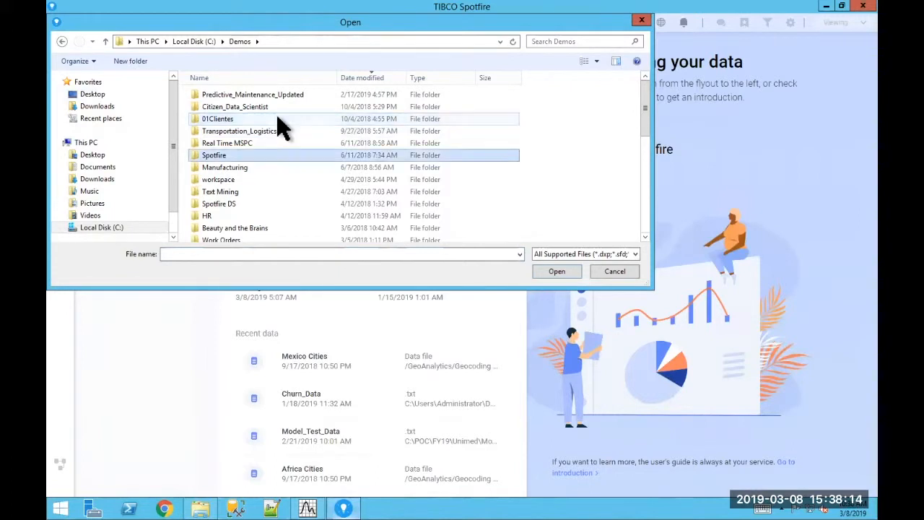
pyautogui.press('s')
pyautogui.press('s')
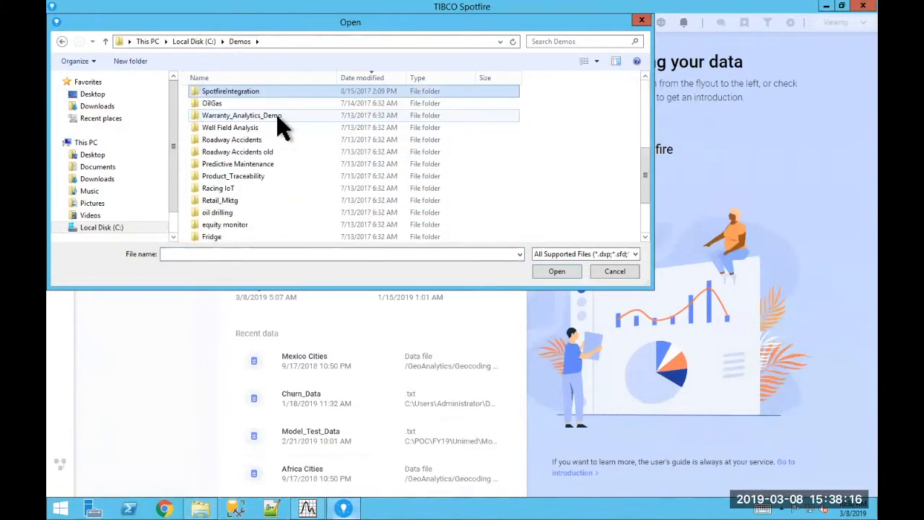
pyautogui.press('s')
pyautogui.press('s')
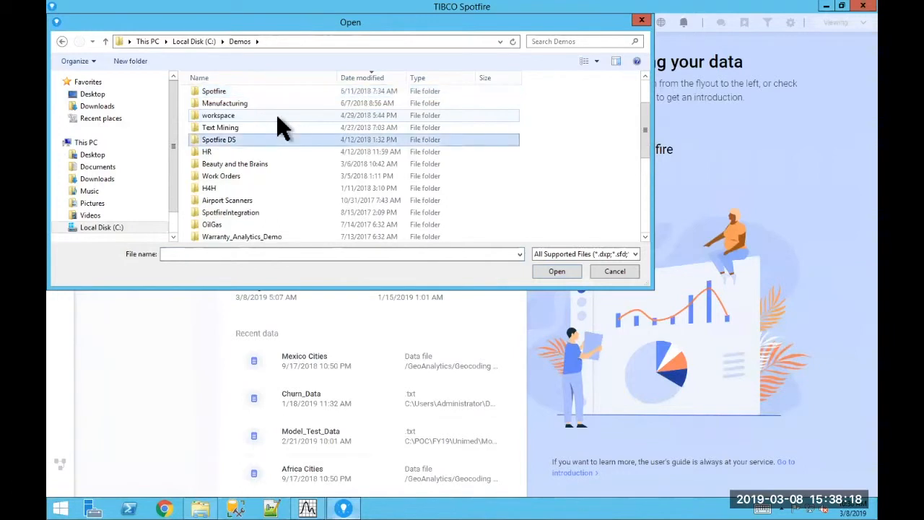
pyautogui.press('s')
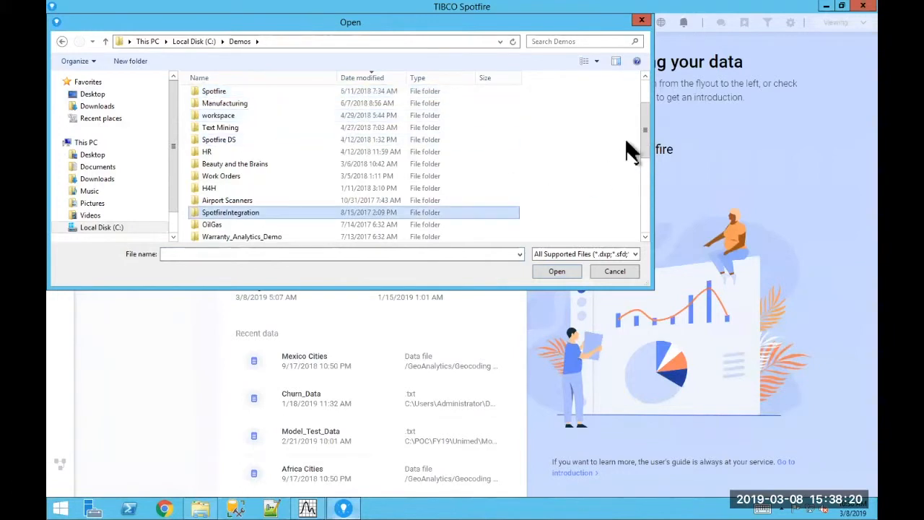
pyautogui.moveTo(652, 145); pyautogui.dragTo(645, 229)
pyautogui.doubleClick(243, 237)
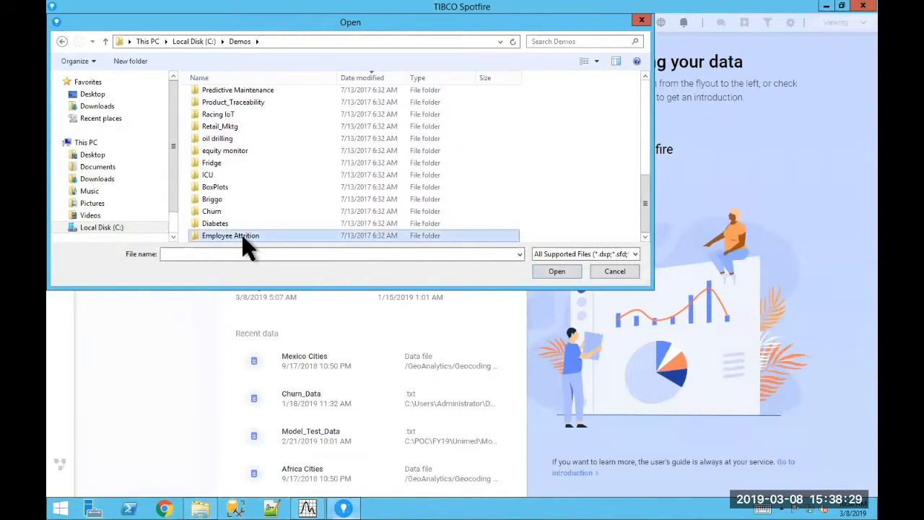
pyautogui.click(239, 42)
# - Look for a demo file in the Fraud folder inside workspace on drive C:, returning to the drive's root
pyautogui.click(195, 42)
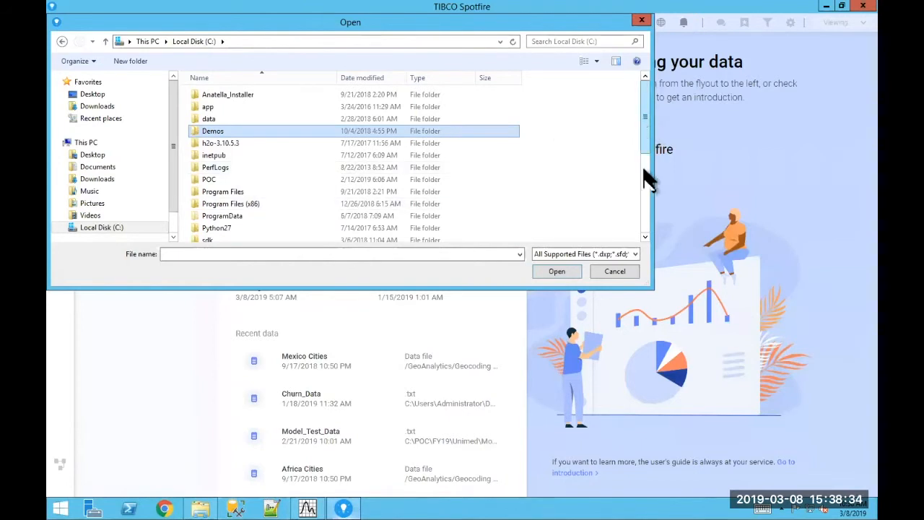
pyautogui.moveTo(648, 180); pyautogui.dragTo(647, 235)
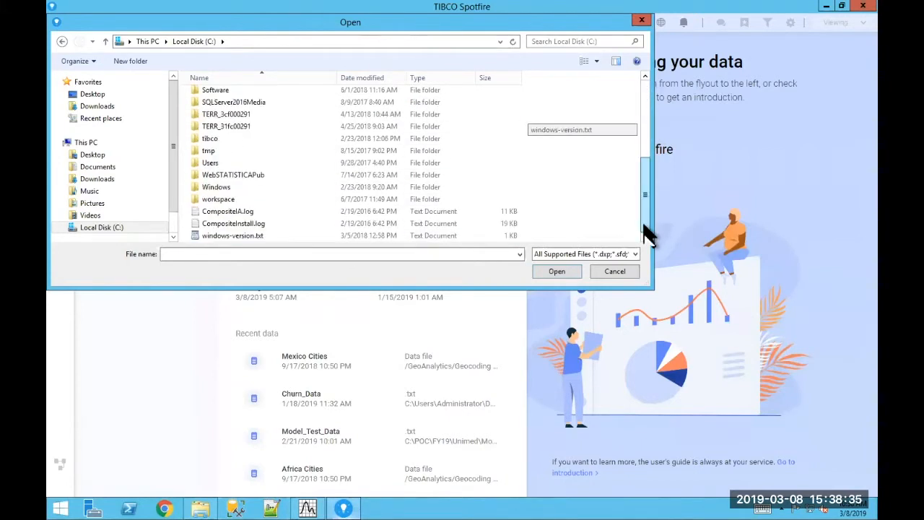
pyautogui.doubleClick(238, 200)
pyautogui.doubleClick(218, 95)
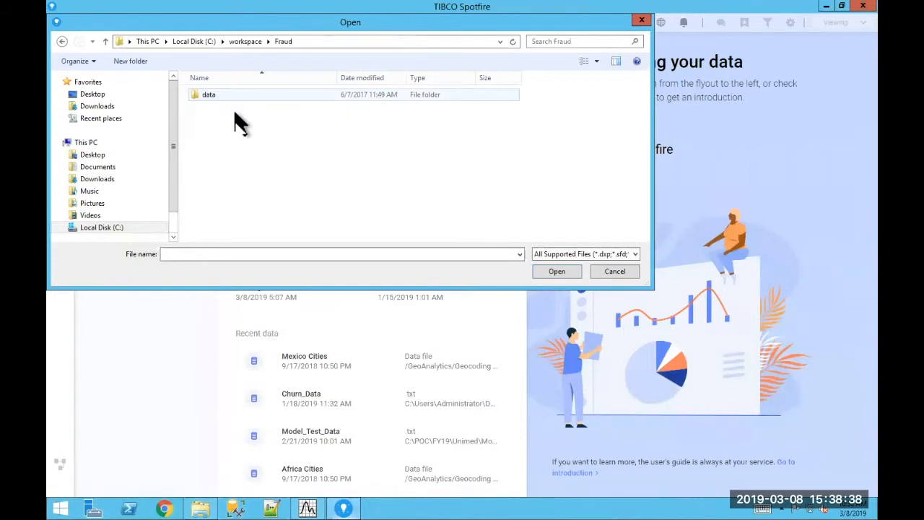
pyautogui.click(244, 42)
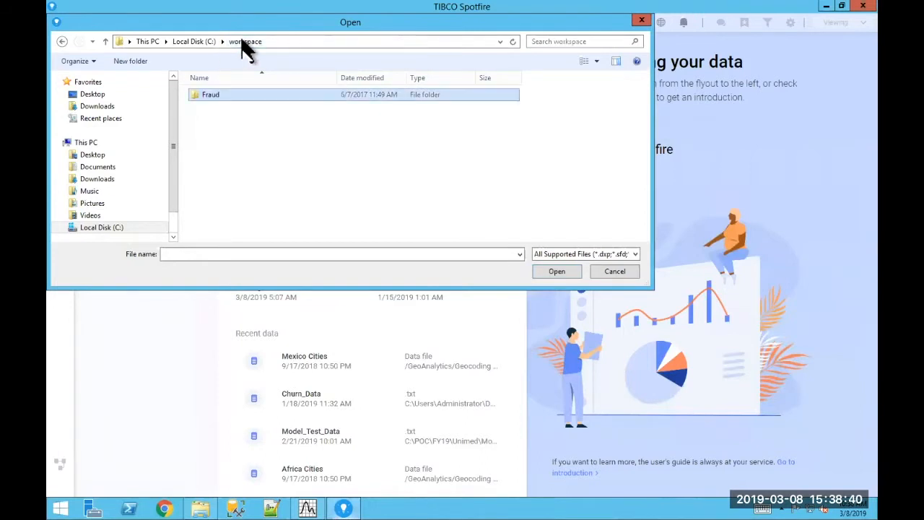
pyautogui.click(195, 41)
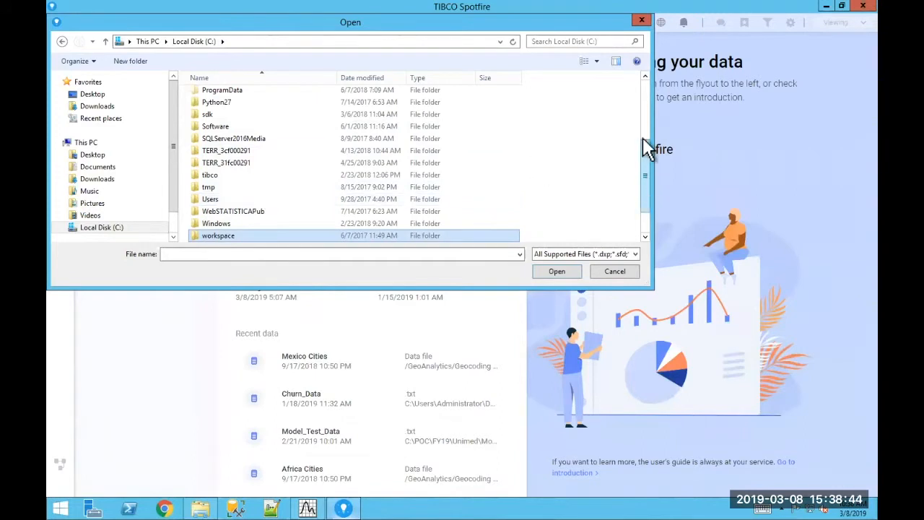
pyautogui.moveTo(644, 149); pyautogui.dragTo(643, 112)
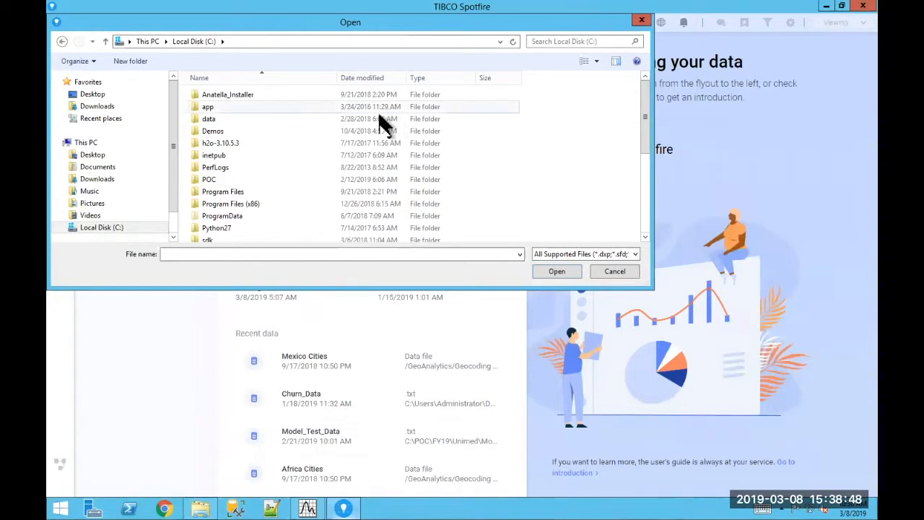
# - Check the 01Clientes, Citizen_Data_Scientist and workspace folders inside Demos for a file, and leave the file browser without opening anything
pyautogui.click(270, 130)
pyautogui.doubleClick(270, 130)
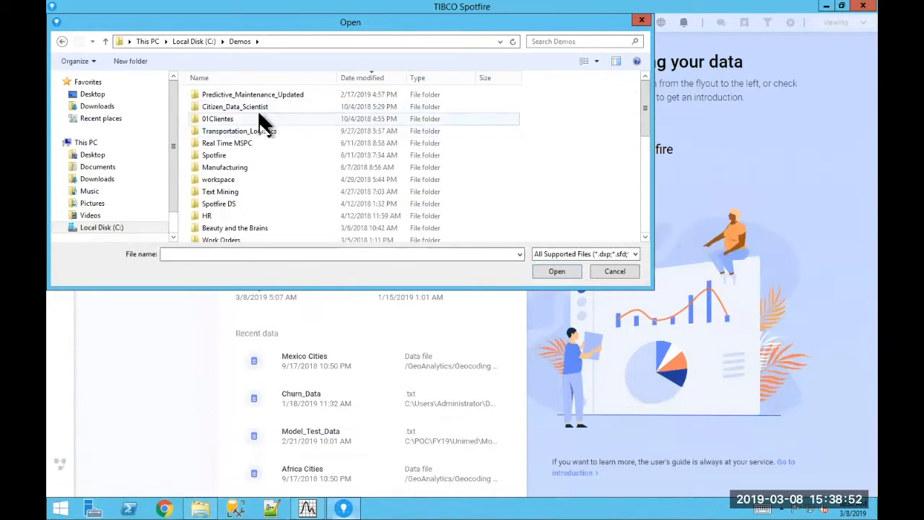
pyautogui.doubleClick(258, 117)
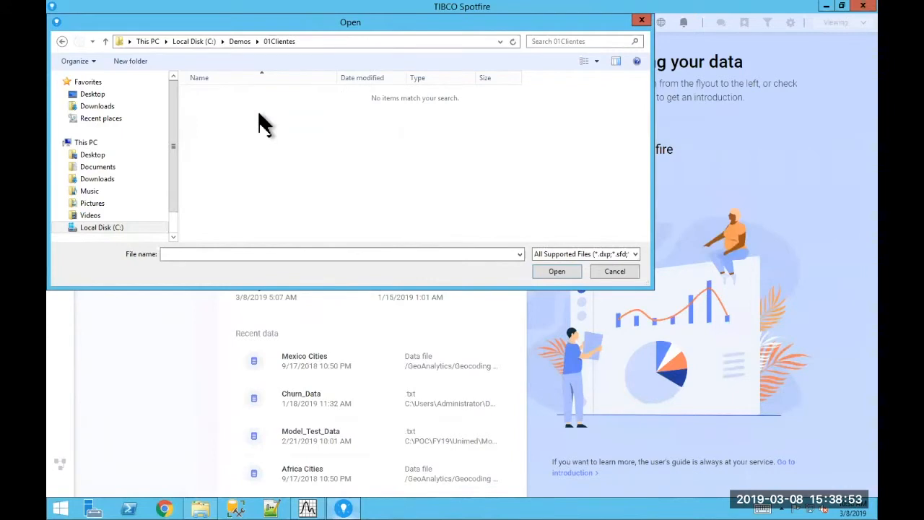
pyautogui.click(241, 42)
pyautogui.doubleClick(245, 107)
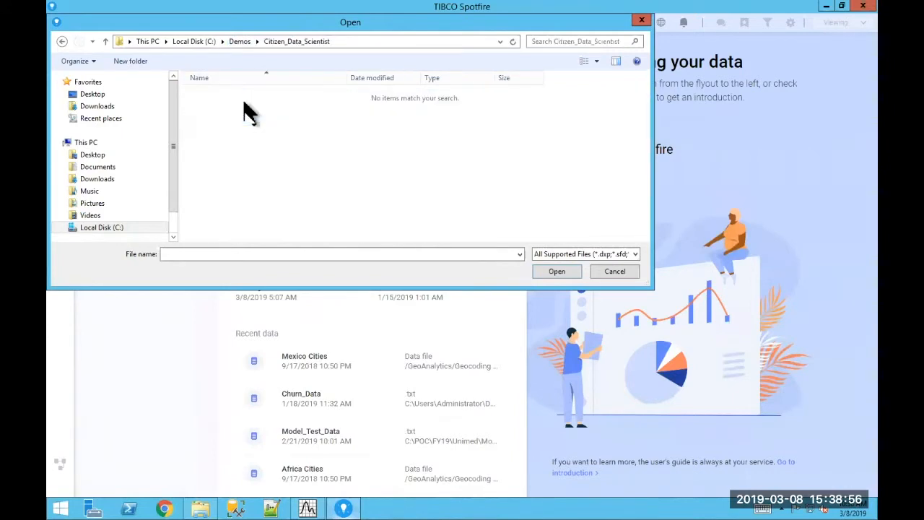
pyautogui.click(244, 42)
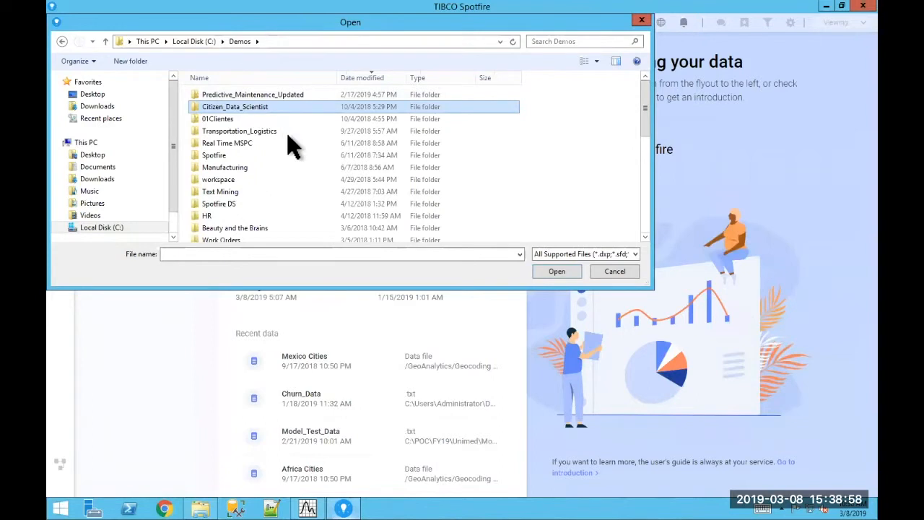
pyautogui.doubleClick(245, 180)
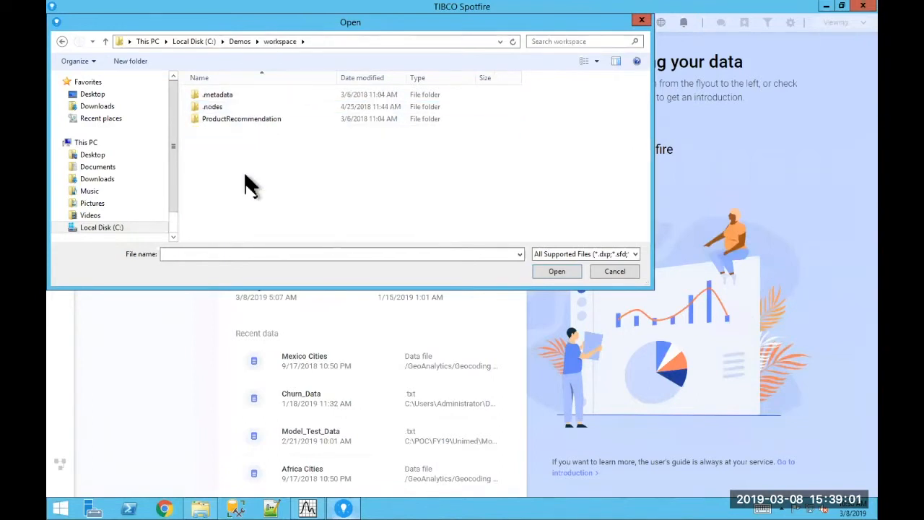
pyautogui.click(246, 45)
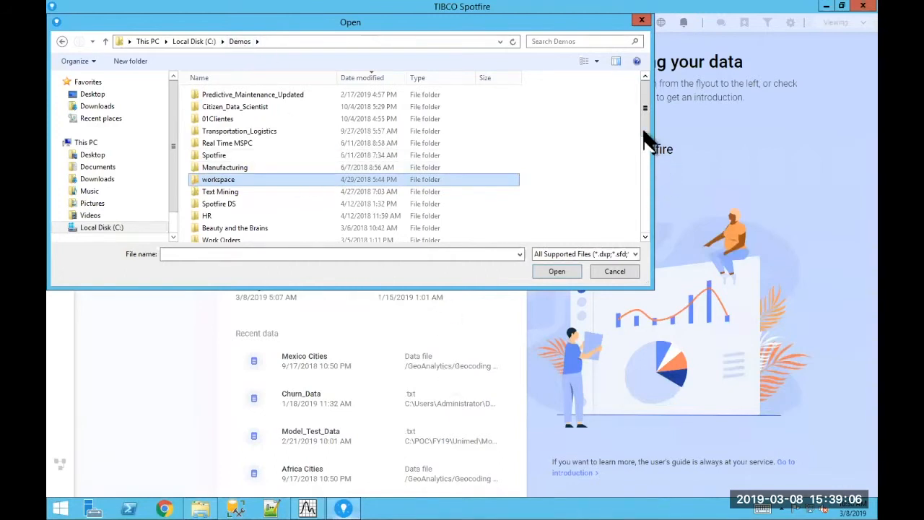
pyautogui.moveTo(645, 130); pyautogui.dragTo(644, 153)
pyautogui.click(615, 271)
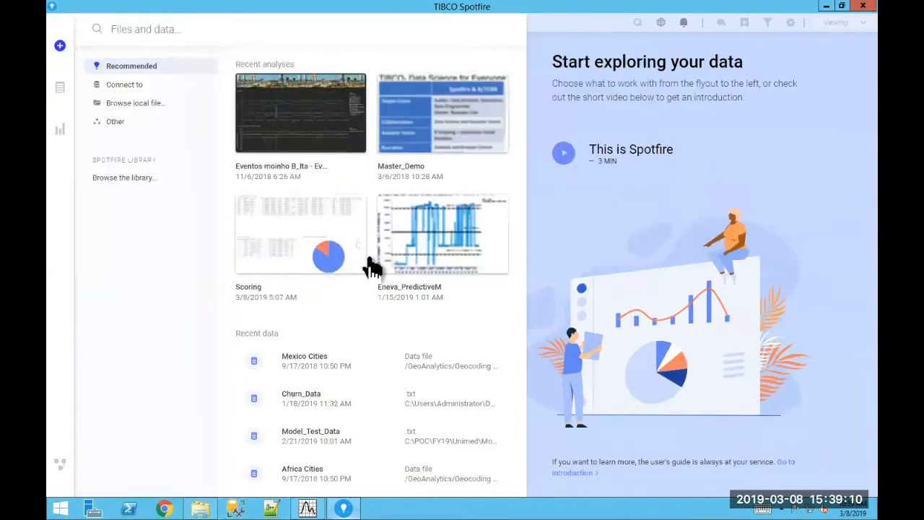
# - Browse the library's GeoAnalytics folder and its Geocoding data tables 2018-08-31 subfolder, return to the root and leave the library browser
pyautogui.click(125, 178)
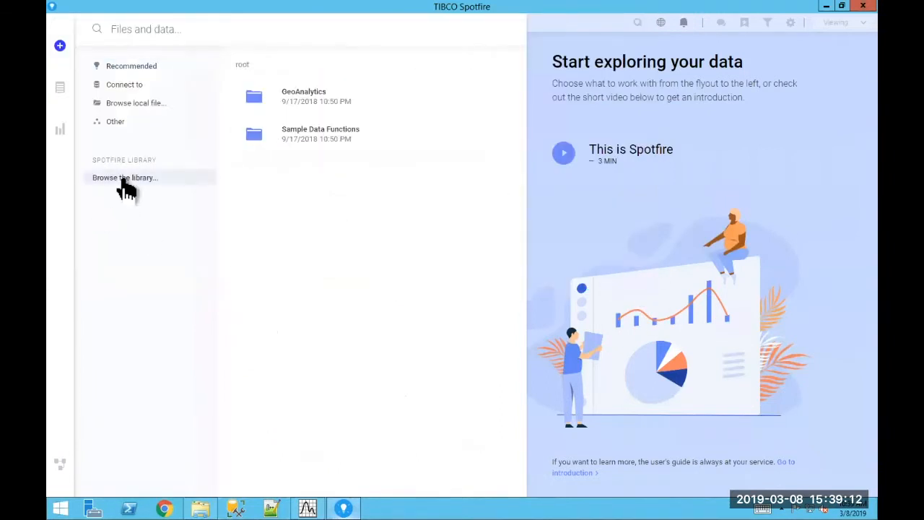
pyautogui.click(308, 110)
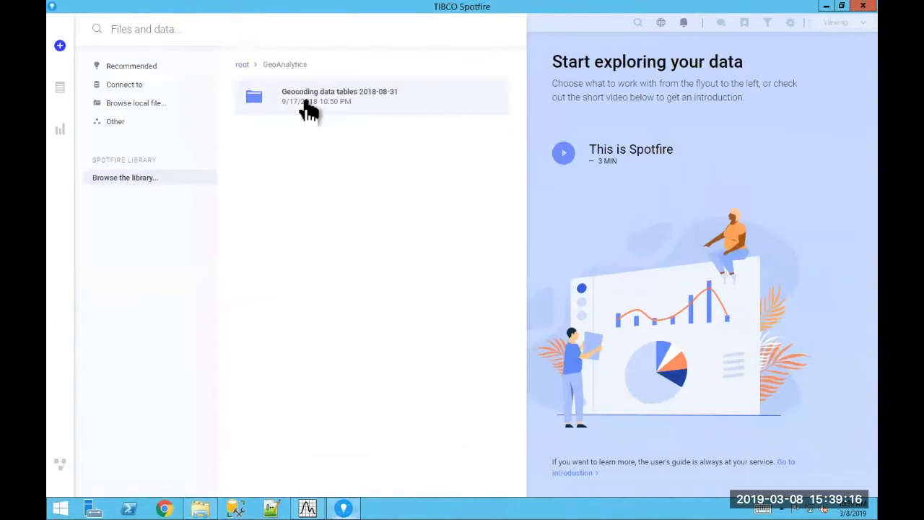
pyautogui.click(308, 111)
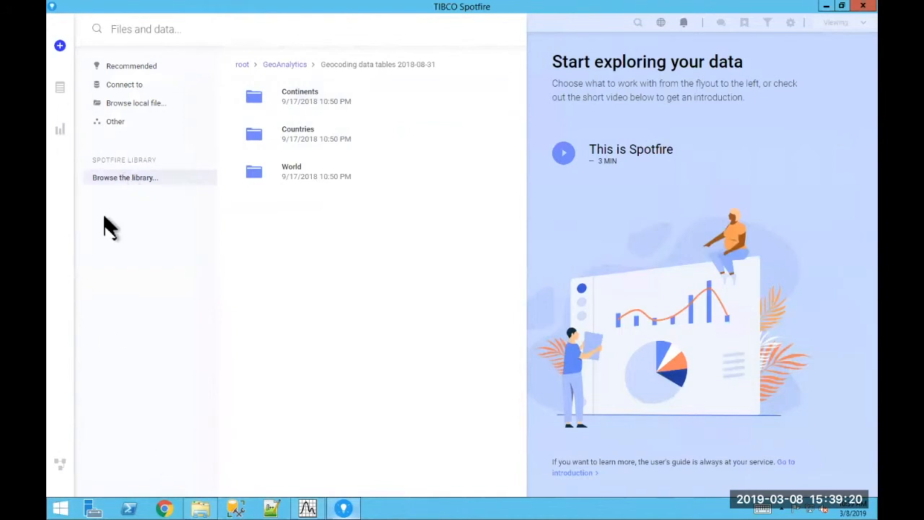
pyautogui.click(242, 64)
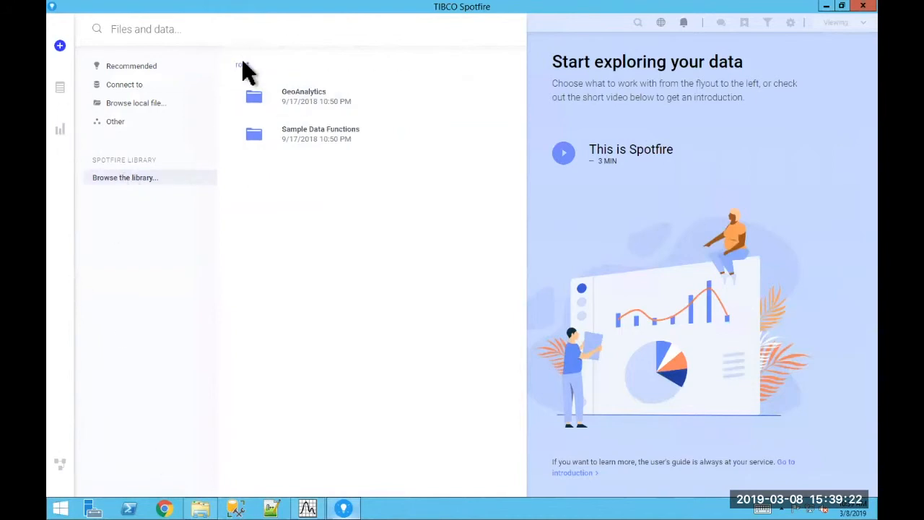
pyautogui.click(63, 88)
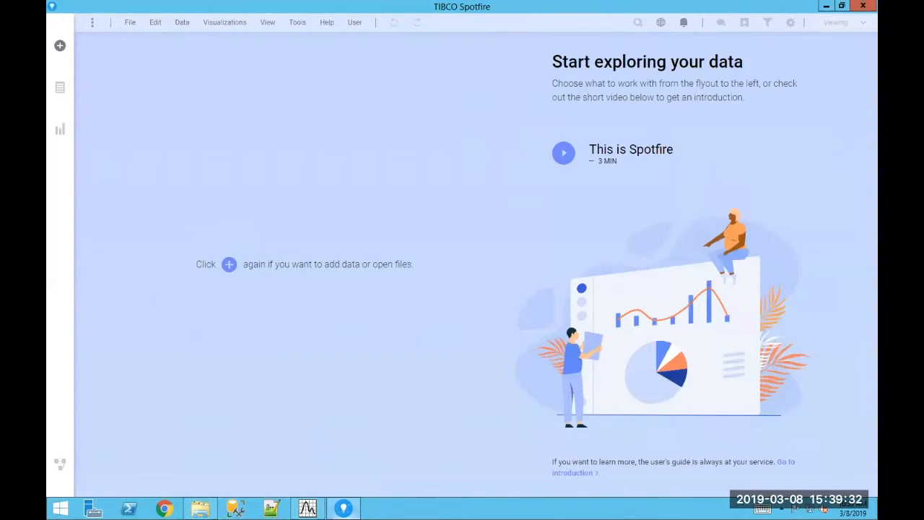
# - Search drive C: for "spend" in File Explorer, check on its progress, and return to Spotfire
pyautogui.click(200, 509)
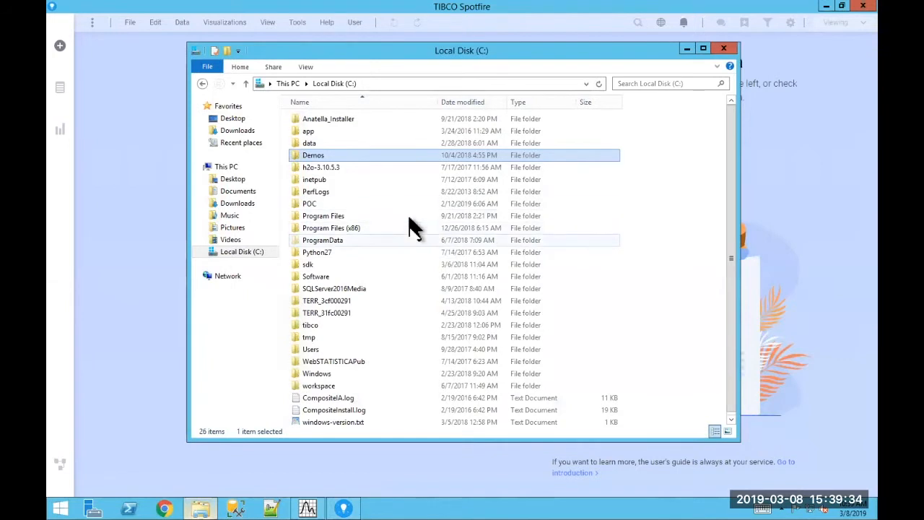
pyautogui.click(659, 84)
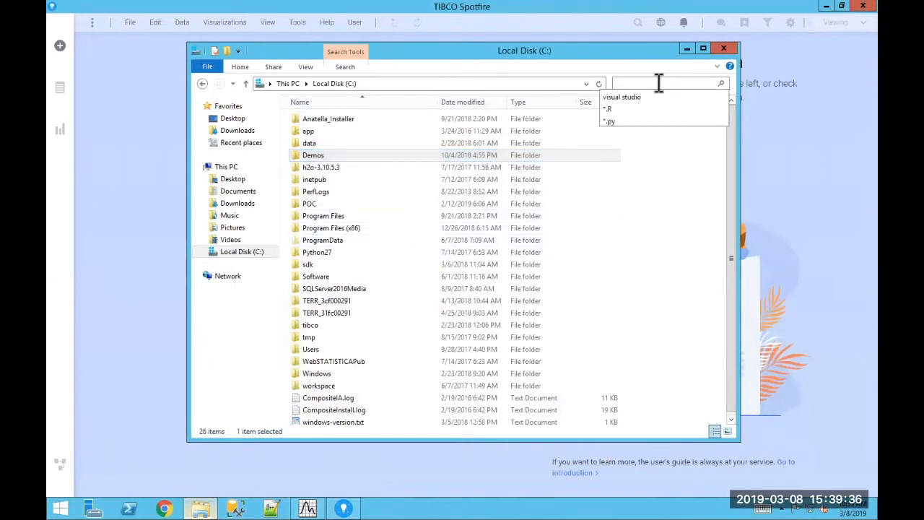
pyautogui.write('spend')
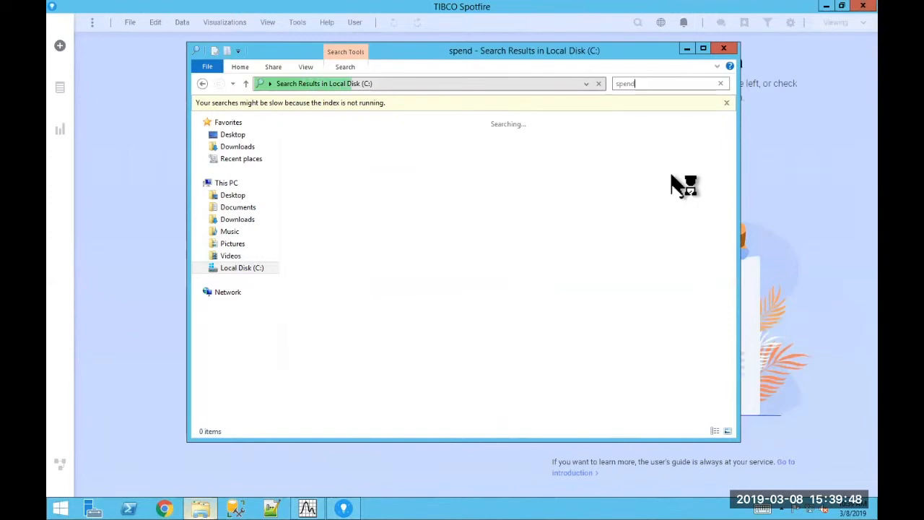
pyautogui.click(687, 48)
pyautogui.click(826, 7)
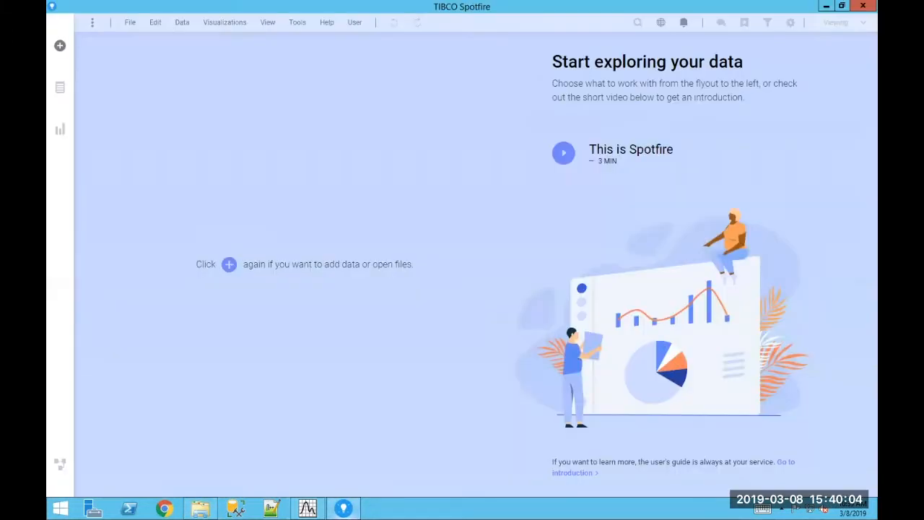
pyautogui.click(343, 509)
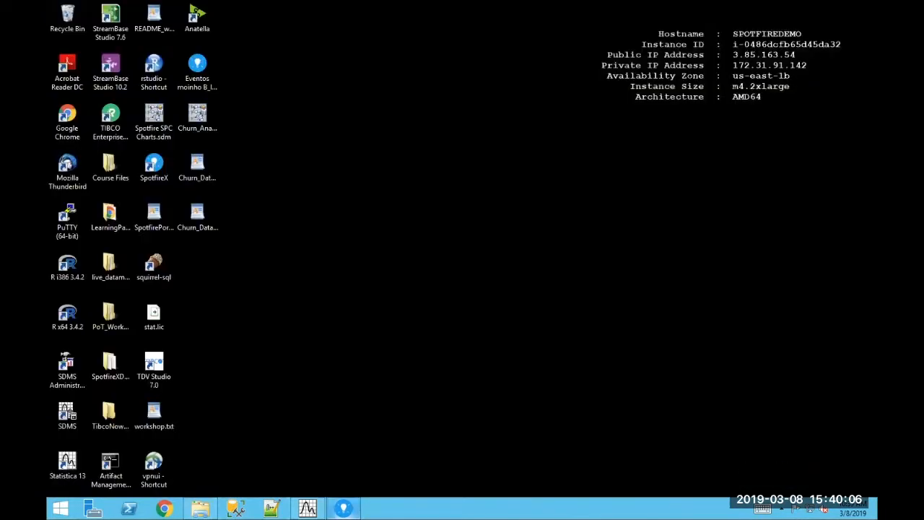
pyautogui.click(201, 509)
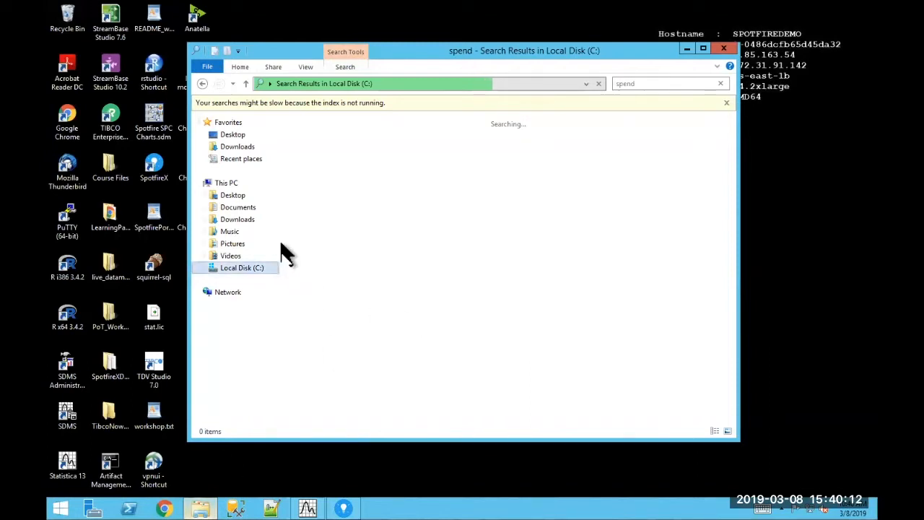
pyautogui.click(344, 508)
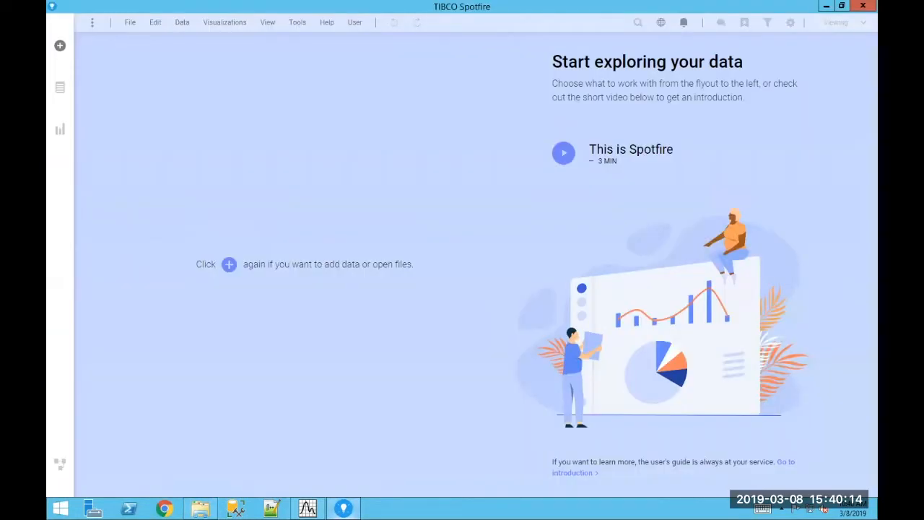
# - Open the Expense Analyzer Dashboard from the sample analyses
pyautogui.click(62, 48)
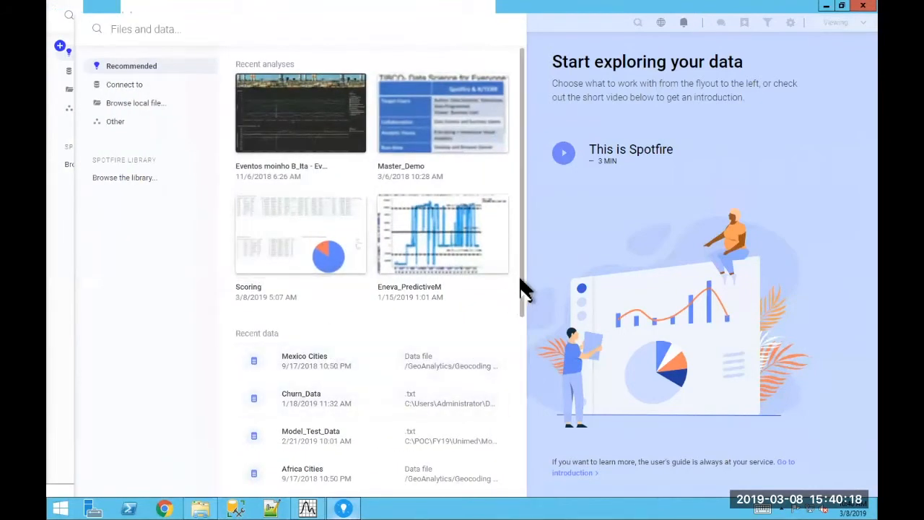
pyautogui.scroll(-3, 520, 291)
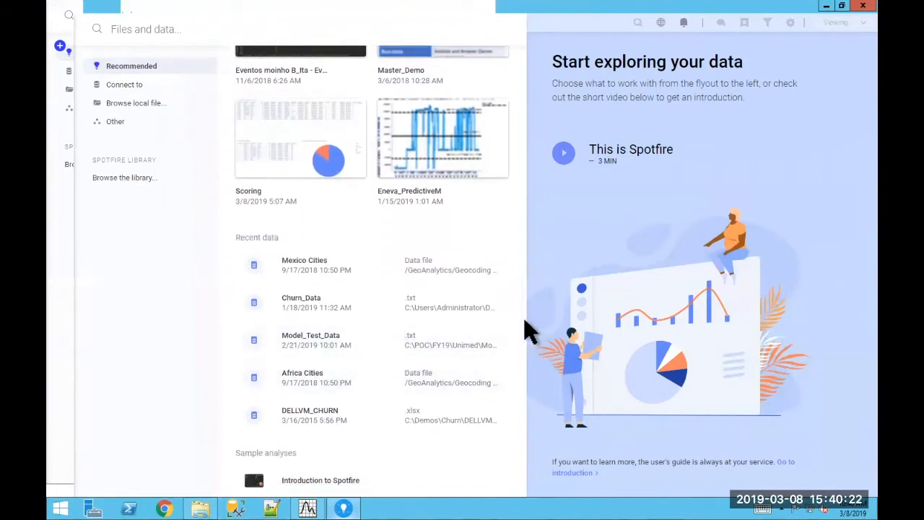
pyautogui.moveTo(523, 323); pyautogui.dragTo(516, 447)
pyautogui.click(327, 426)
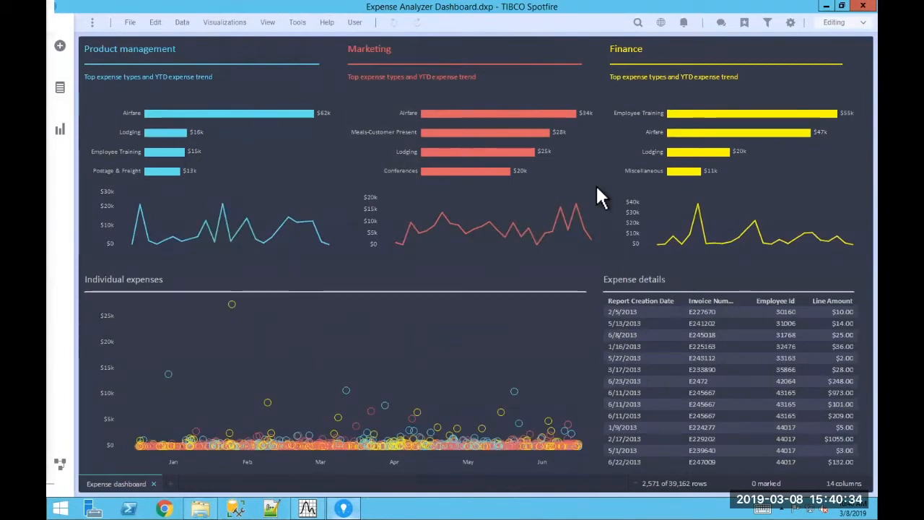
# - Review the available visualization types, the data columns in the analysis and the SpotfireExpenseAnalyzer data canvas, returning to the dashboard
pyautogui.click(61, 133)
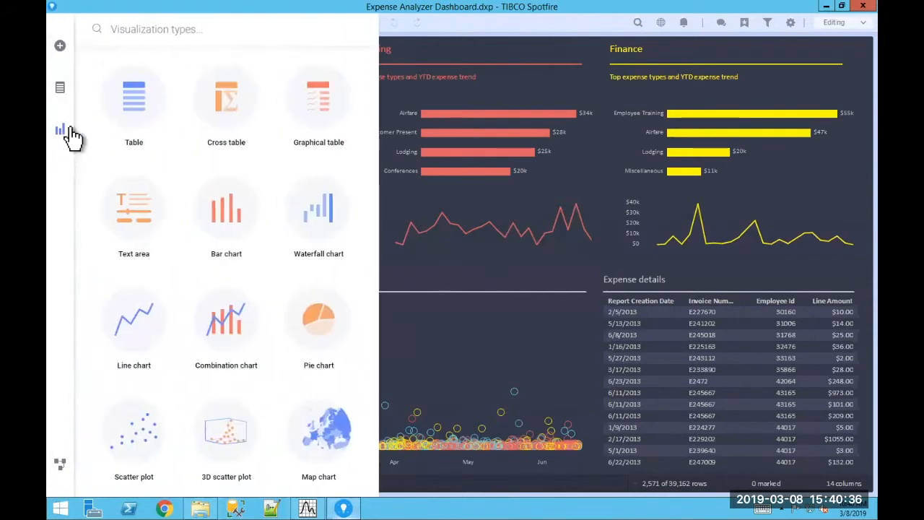
pyautogui.scroll(-3, 254, 406)
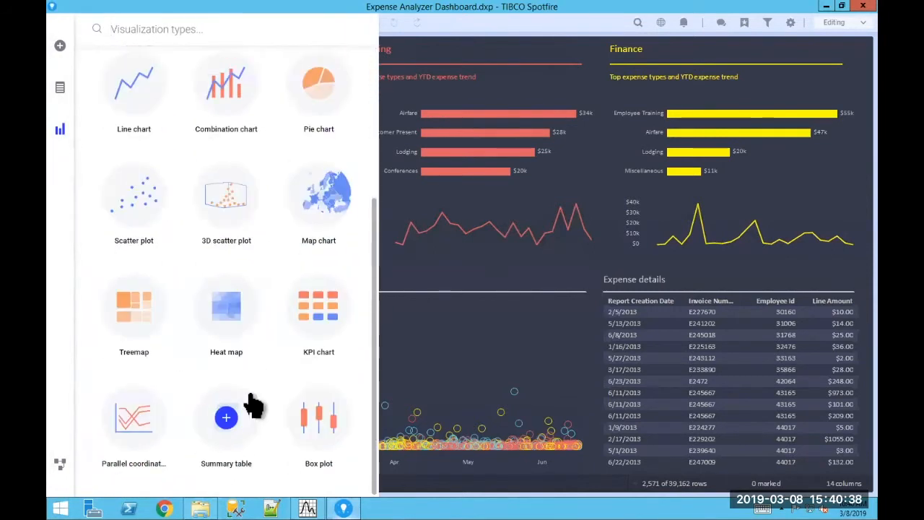
pyautogui.scroll(3, 254, 407)
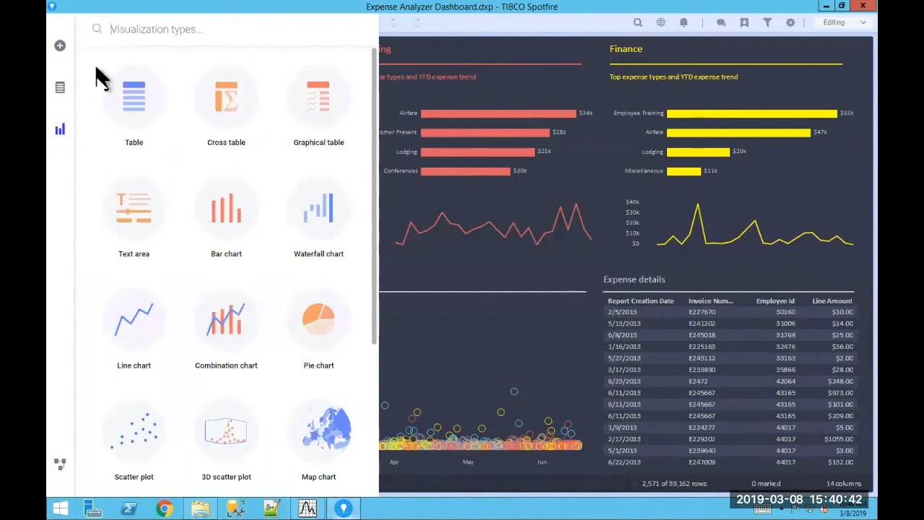
pyautogui.click(61, 88)
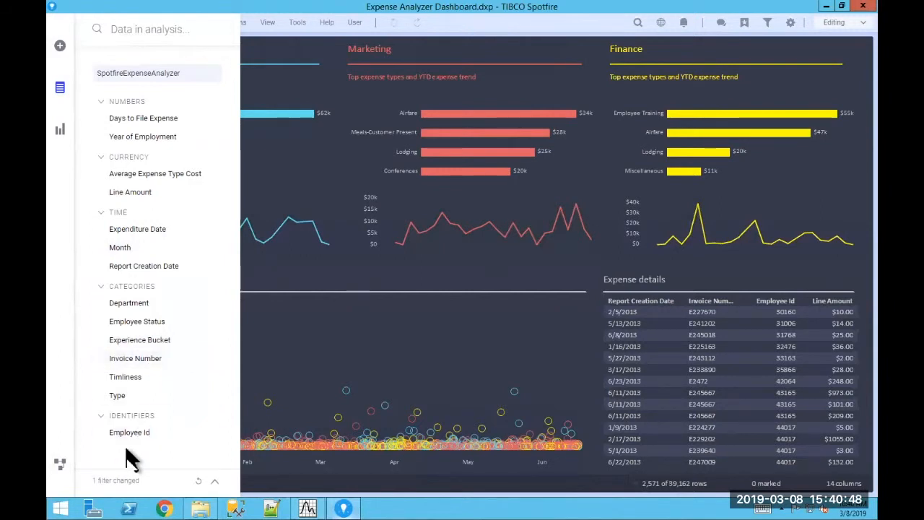
pyautogui.click(60, 464)
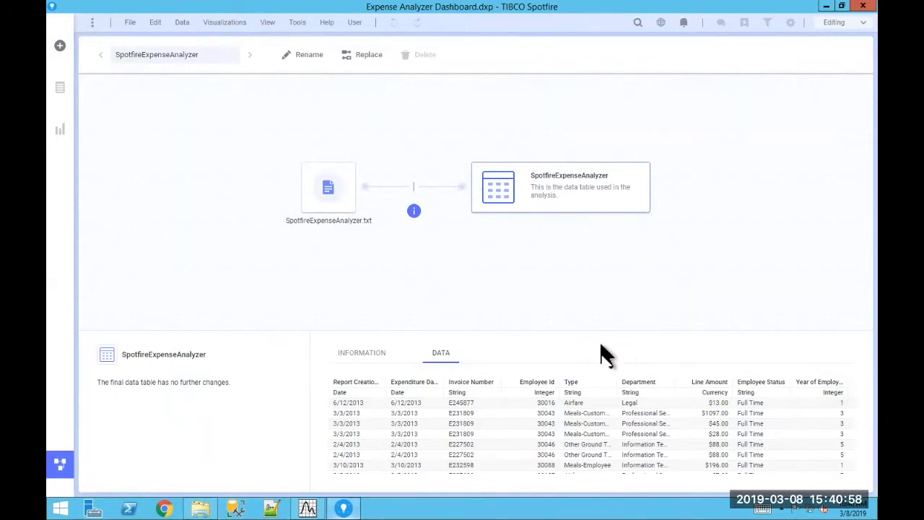
pyautogui.click(61, 468)
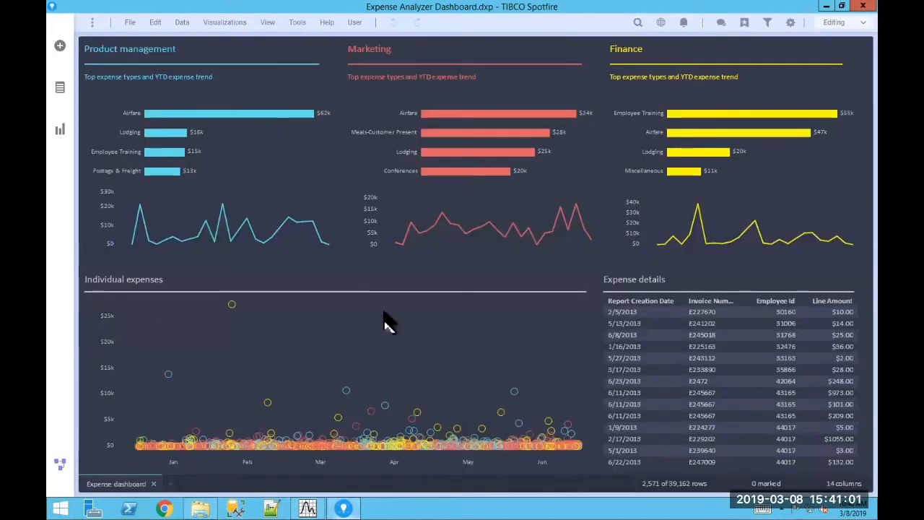
# - Add a new page to the analysis, try its Explore by searching option, and return to the Expense dashboard page
pyautogui.click(172, 485)
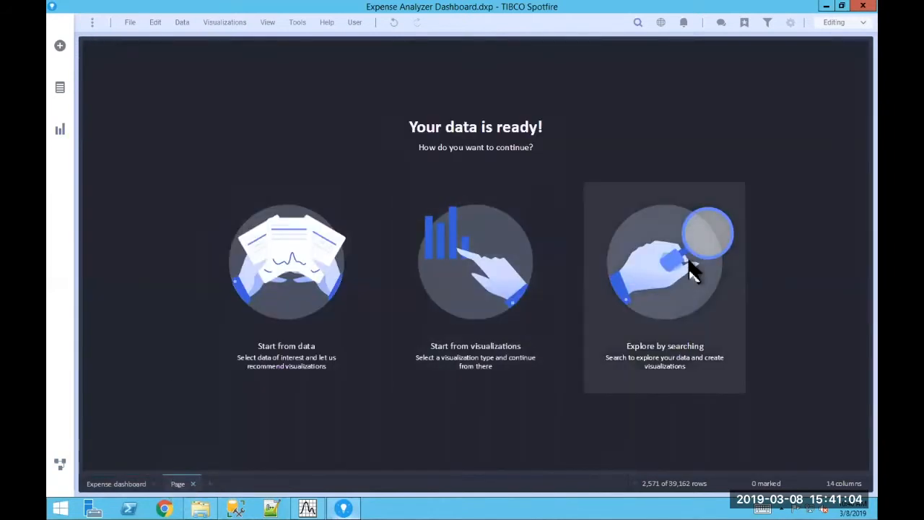
pyautogui.click(693, 271)
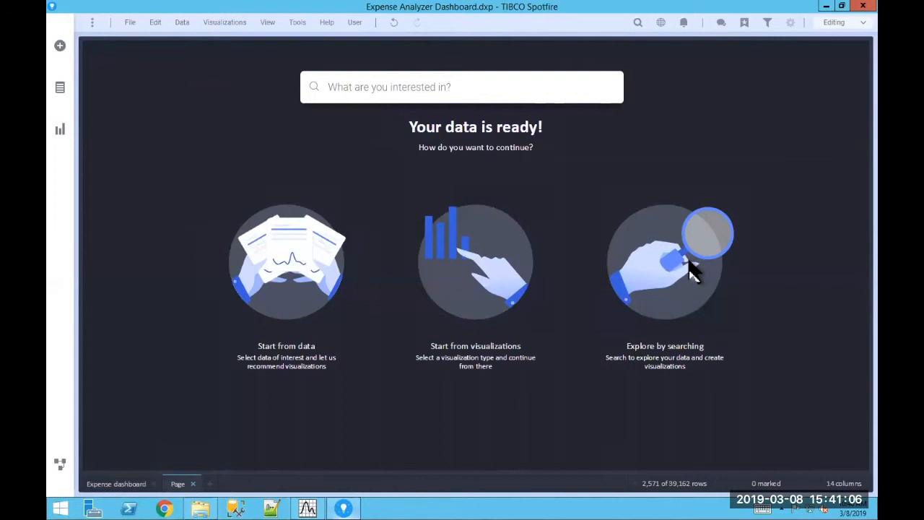
pyautogui.click(131, 484)
pyautogui.click(132, 485)
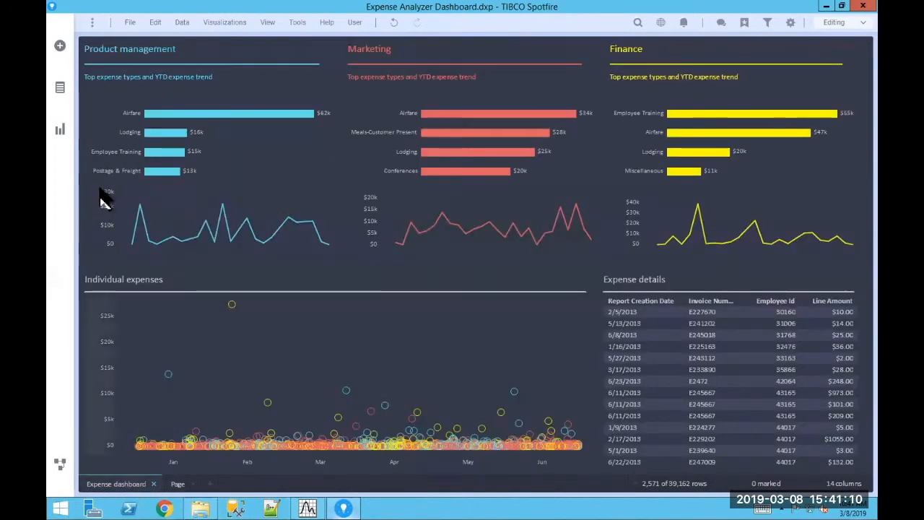
# - Review the SpotfireExpenseAnalyzer data columns to find ones to search for, and go back to the new page
pyautogui.click(60, 88)
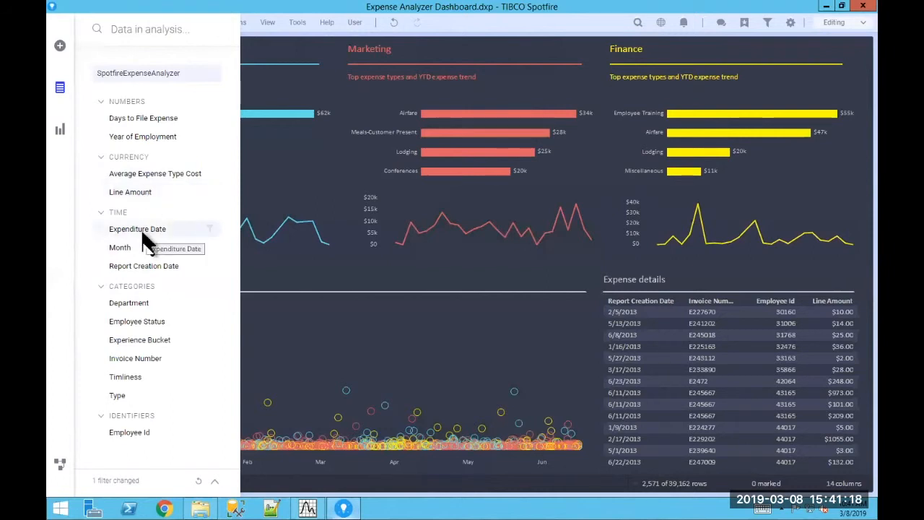
pyautogui.click(340, 329)
pyautogui.click(179, 484)
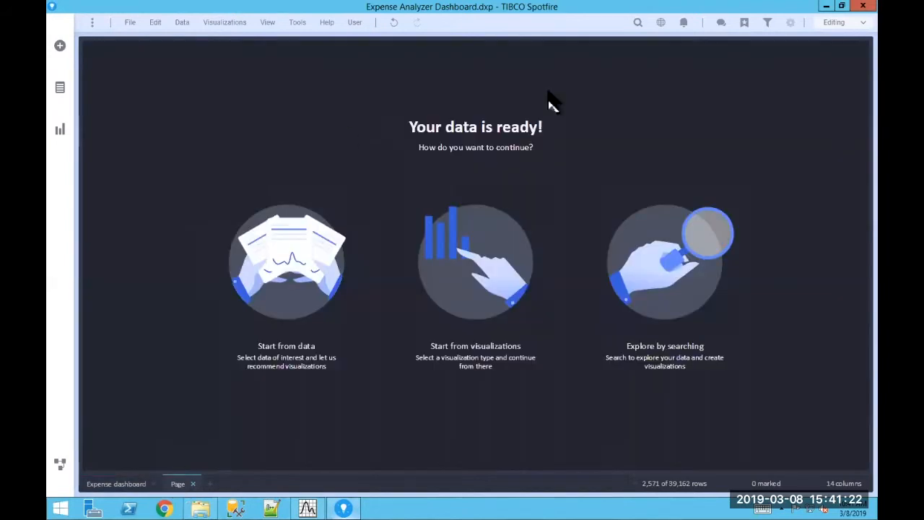
# - Explore the data by searching for "expenditure date por line amount" and add the suggested treemap to the page
pyautogui.click(660, 237)
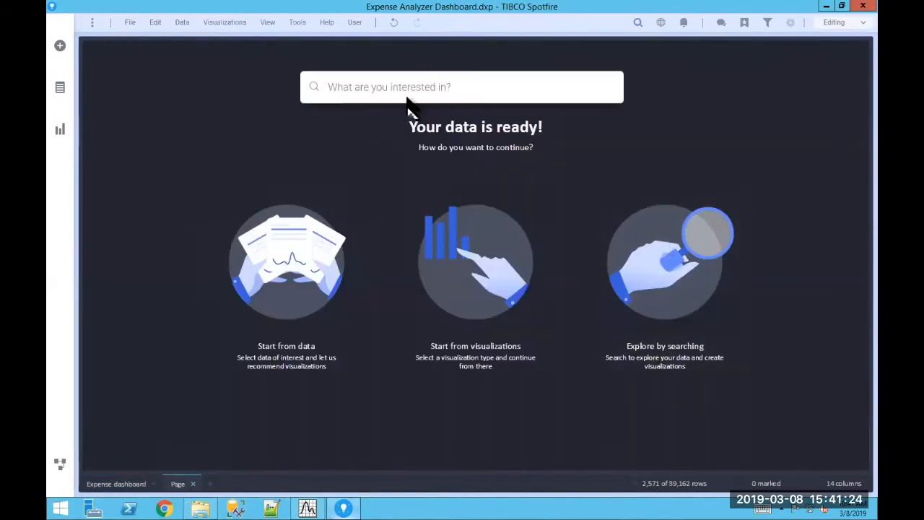
pyautogui.write('expenditure date por line amount')
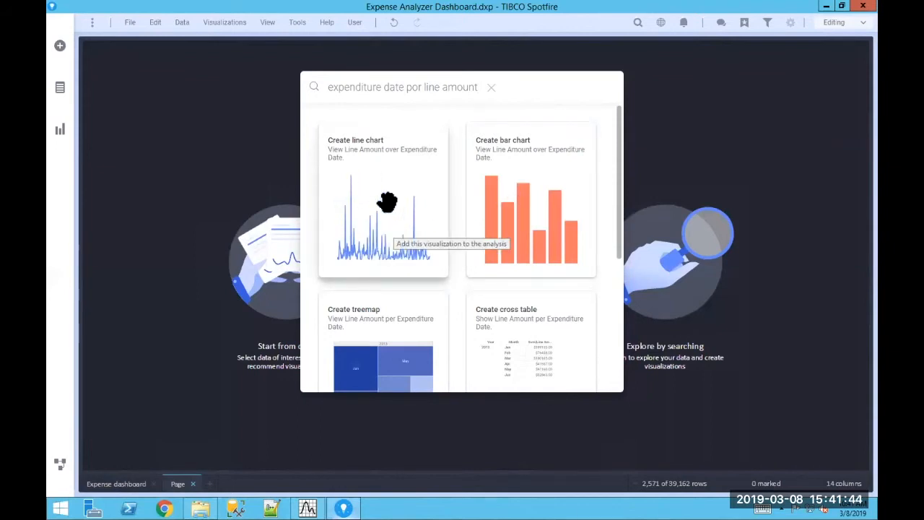
pyautogui.click(403, 345)
# - Add the suggested line chart of Line Amount over Expenditure Date, close the search, and place the chart below the treemap
pyautogui.scroll(-3, 567, 233)
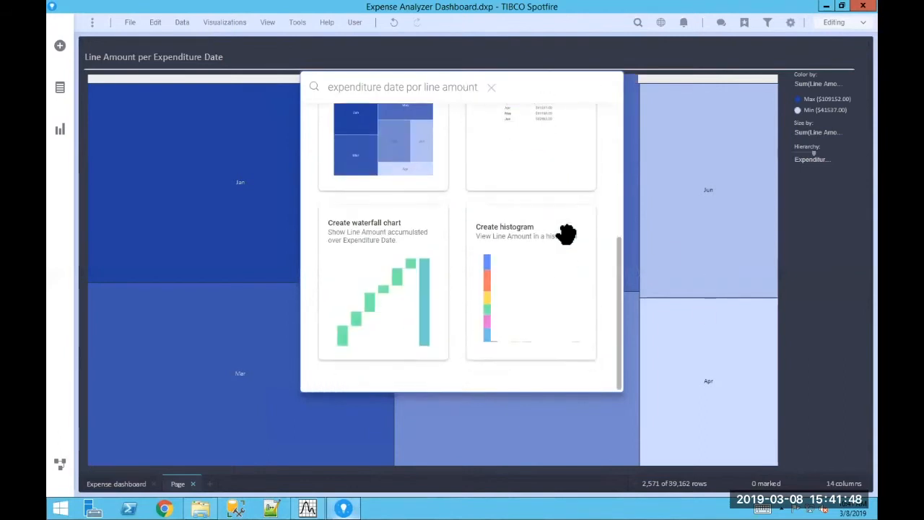
pyautogui.scroll(5, 563, 231)
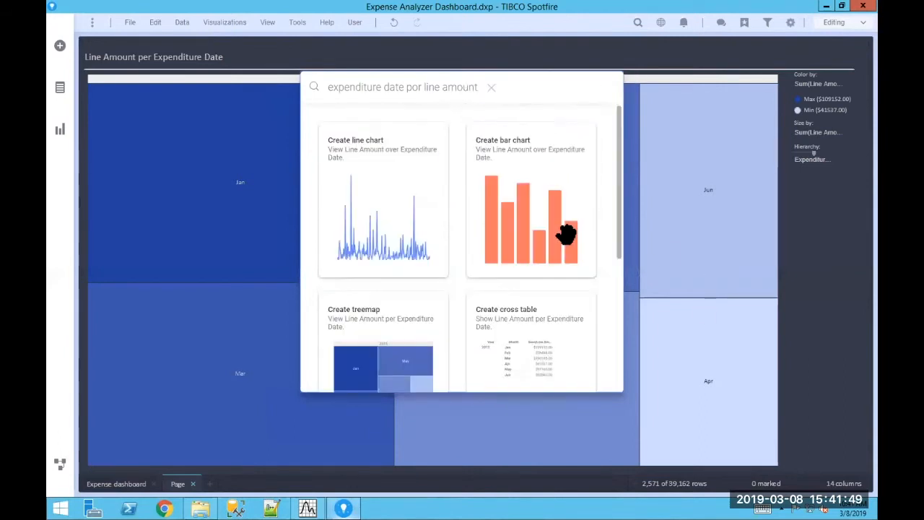
pyautogui.click(398, 187)
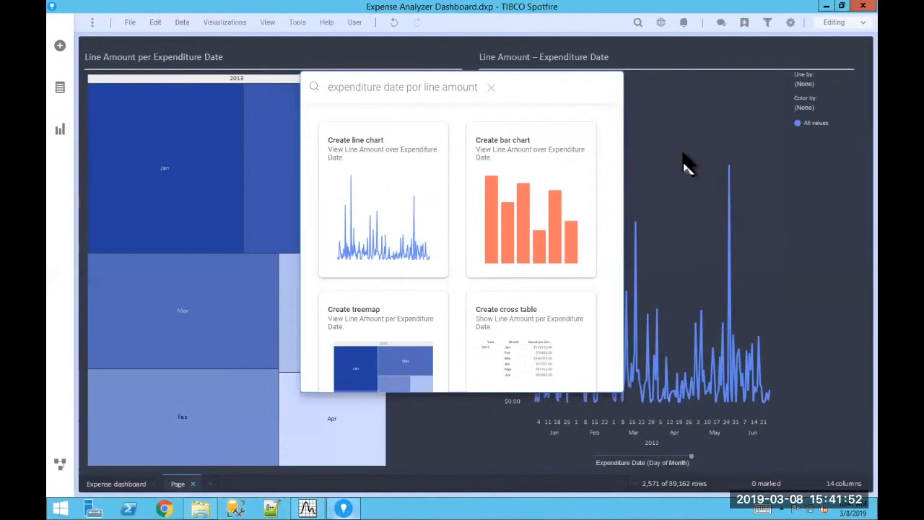
pyautogui.click(686, 165)
pyautogui.moveTo(641, 48); pyautogui.dragTo(364, 394)
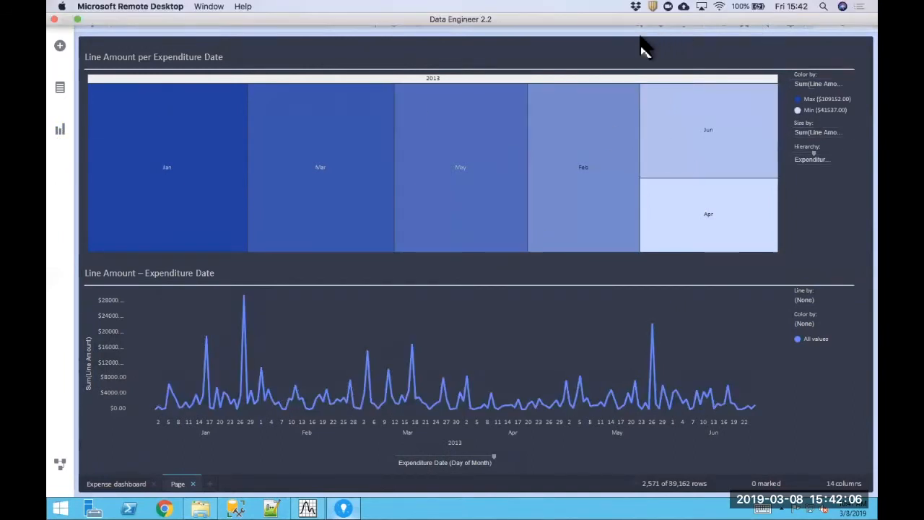
# - Search the analysis for "month", review the suggested visualizations and markings, and clear the search text
pyautogui.click(638, 23)
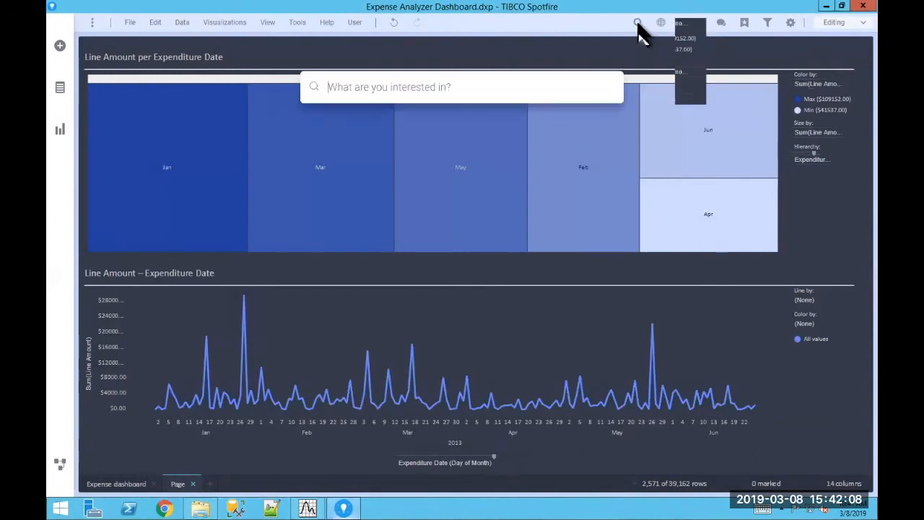
pyautogui.write('month')
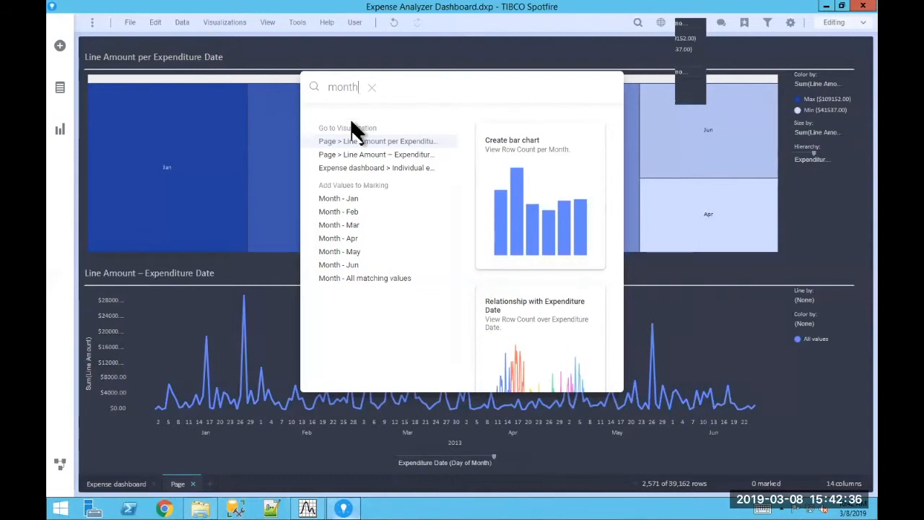
pyautogui.click(372, 88)
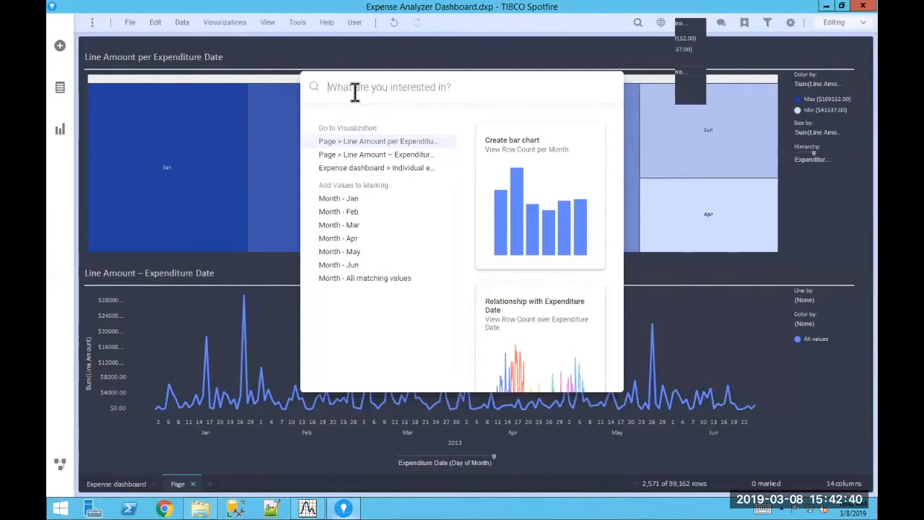
# - Create a details pie chart from the treemap's marked Feb, Jun and Apr tiles and place it beside the treemap
pyautogui.click(319, 45)
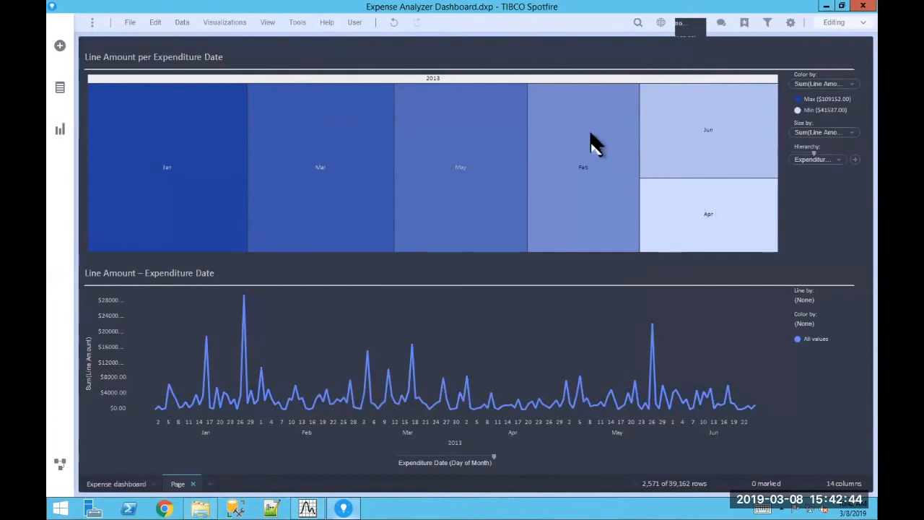
pyautogui.moveTo(590, 124); pyautogui.dragTo(709, 214)
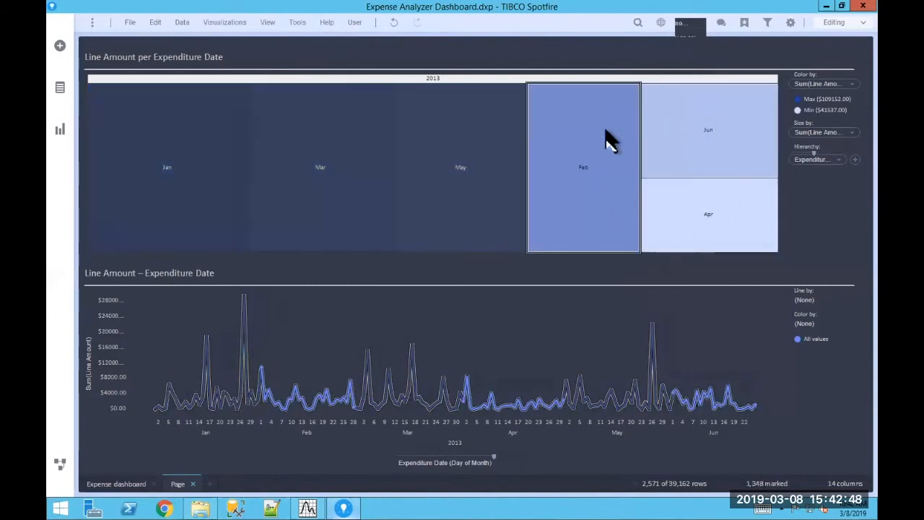
pyautogui.rightClick(682, 121)
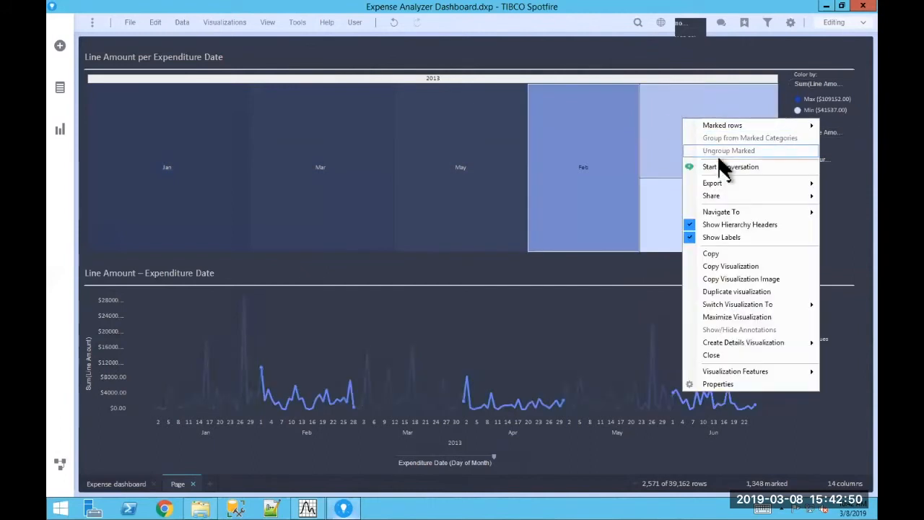
pyautogui.moveTo(742, 188)
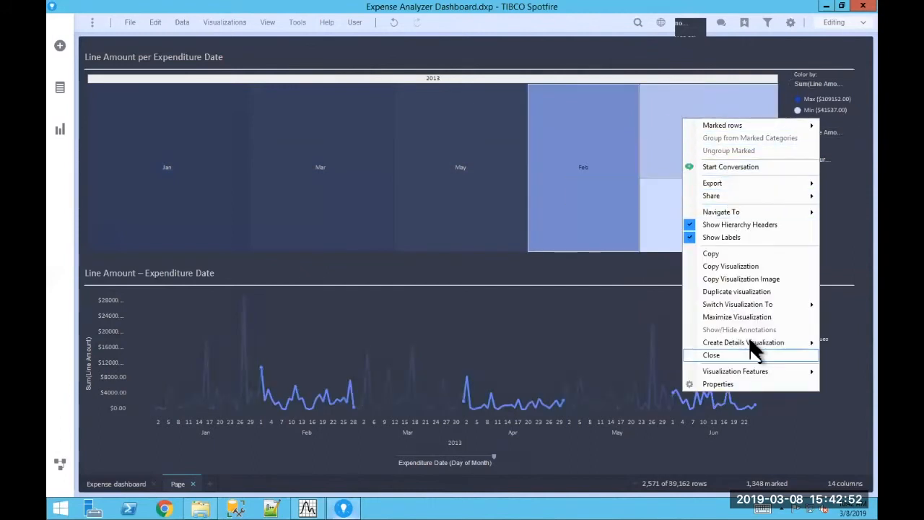
pyautogui.moveTo(750, 343)
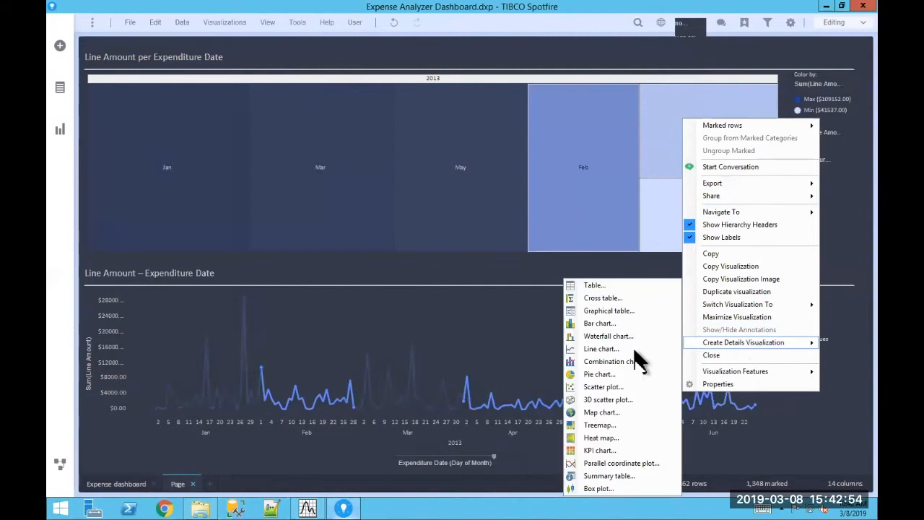
pyautogui.click(598, 374)
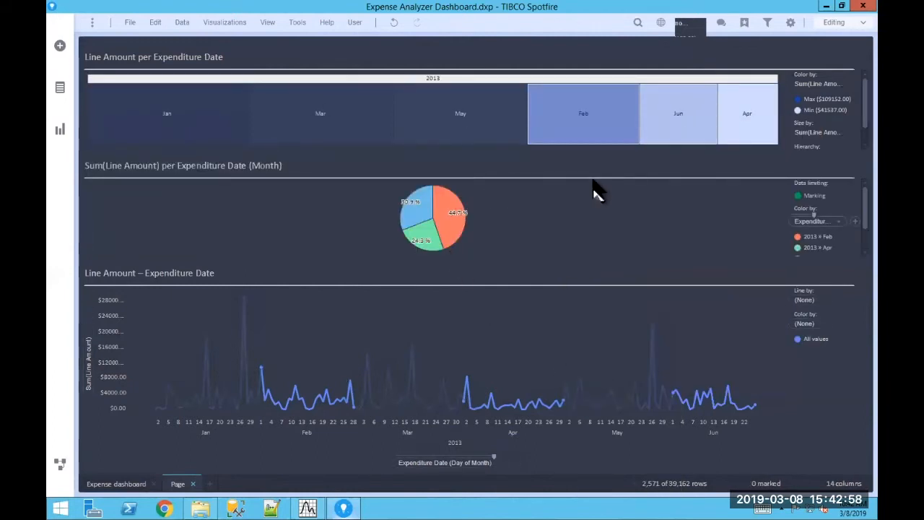
pyautogui.moveTo(591, 182); pyautogui.dragTo(773, 115)
# - Mark different month pairs in the treemap, such as Jan and Mar or Feb and May, to examine the linked pie and line charts
pyautogui.moveTo(138, 128); pyautogui.dragTo(208, 228)
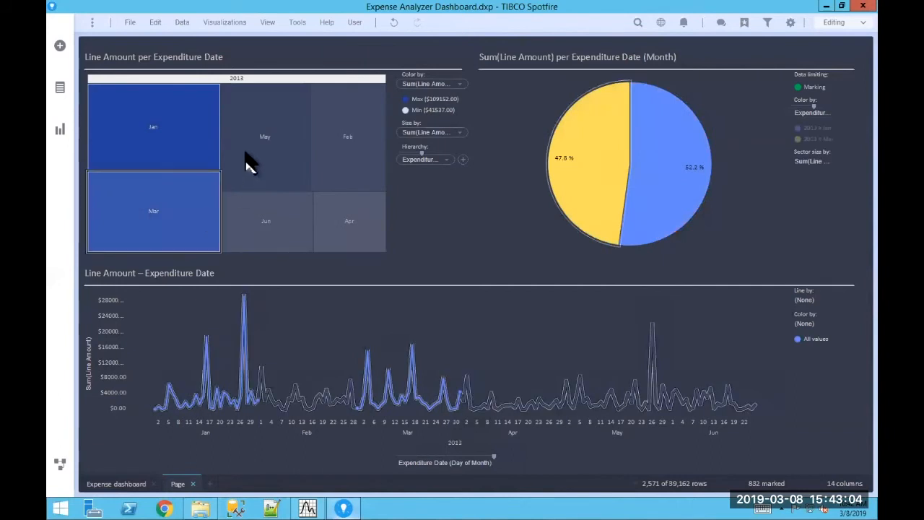
pyautogui.click(310, 160)
pyautogui.moveTo(311, 161); pyautogui.dragTo(382, 198)
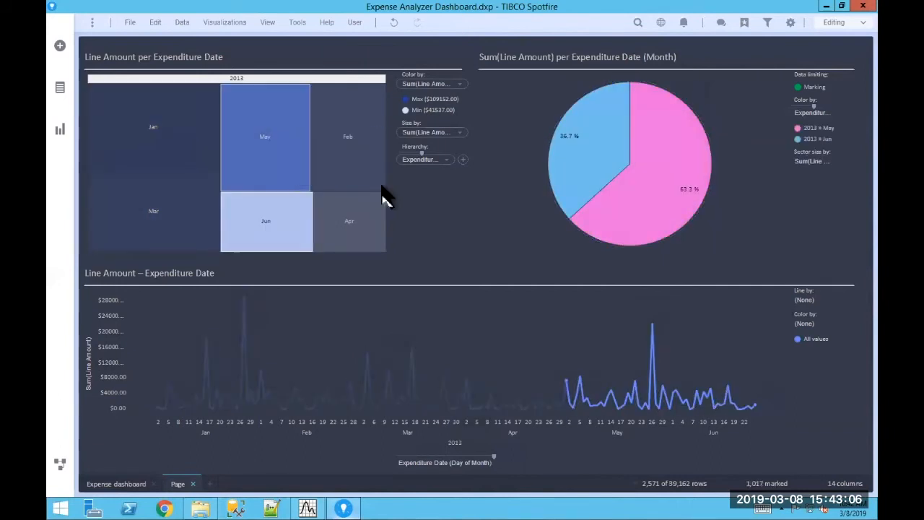
pyautogui.moveTo(140, 130); pyautogui.dragTo(307, 161)
pyautogui.moveTo(193, 218); pyautogui.dragTo(273, 239)
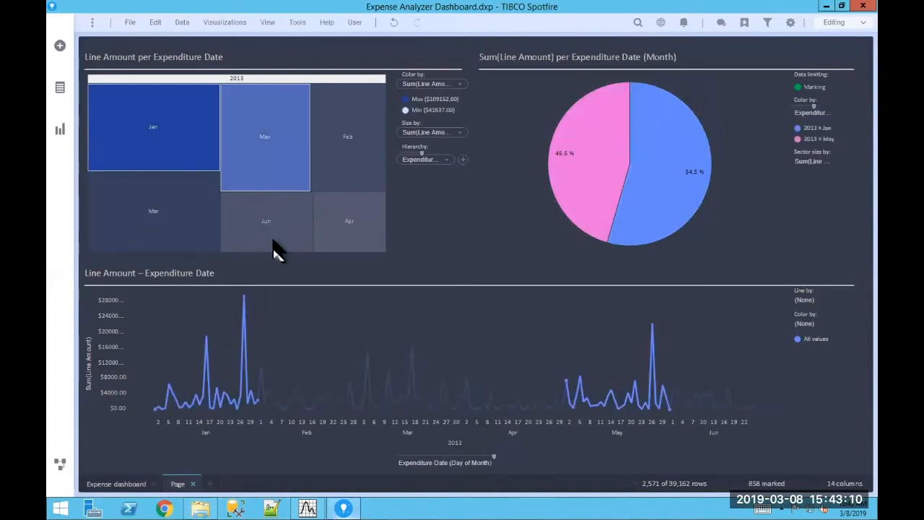
pyautogui.moveTo(299, 154); pyautogui.dragTo(348, 186)
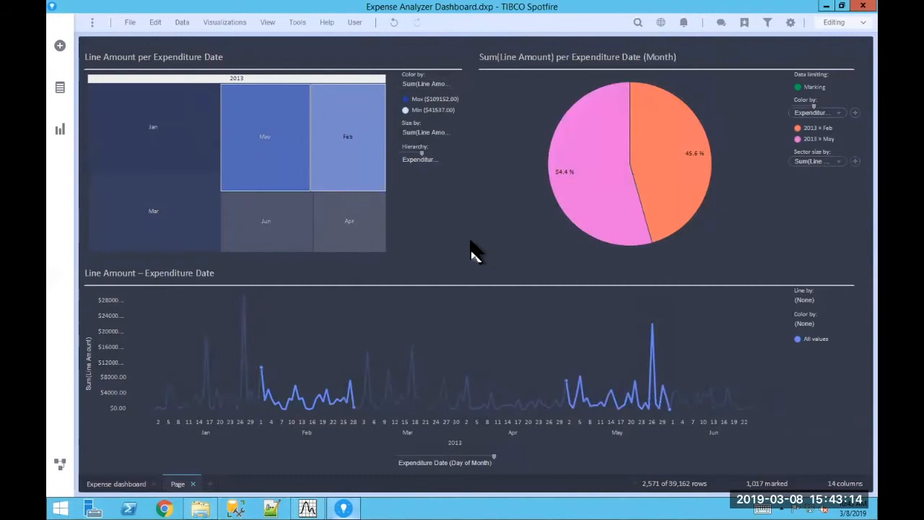
pyautogui.click(205, 142)
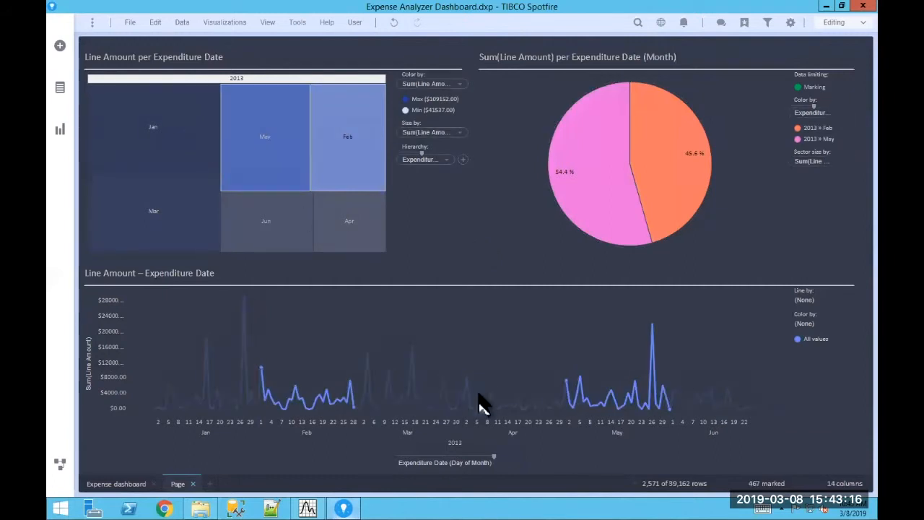
# - Mark the line chart's data from late April through June and filter out the marked rows
pyautogui.moveTo(545, 306); pyautogui.dragTo(796, 449)
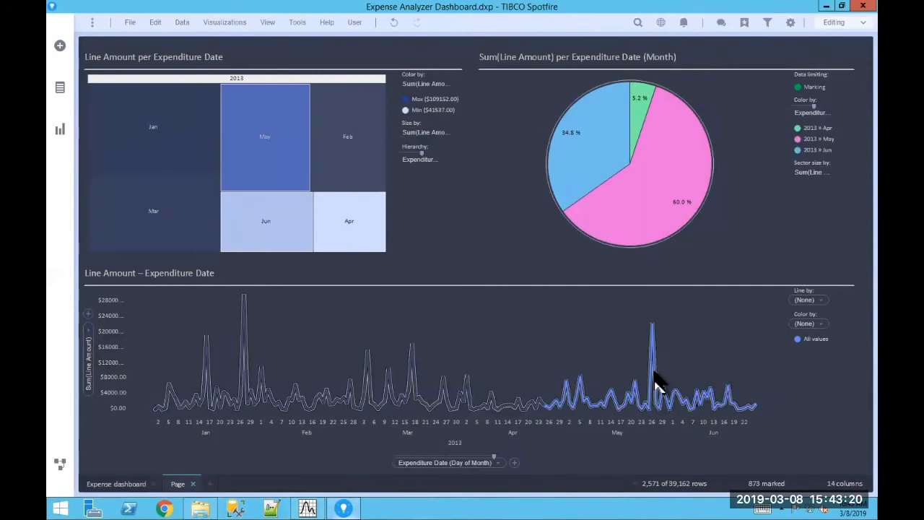
pyautogui.rightClick(657, 385)
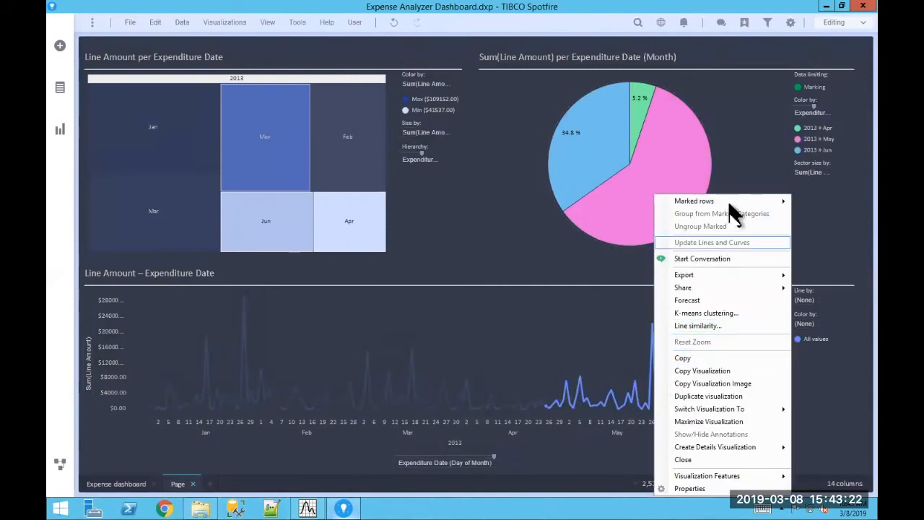
pyautogui.moveTo(731, 203)
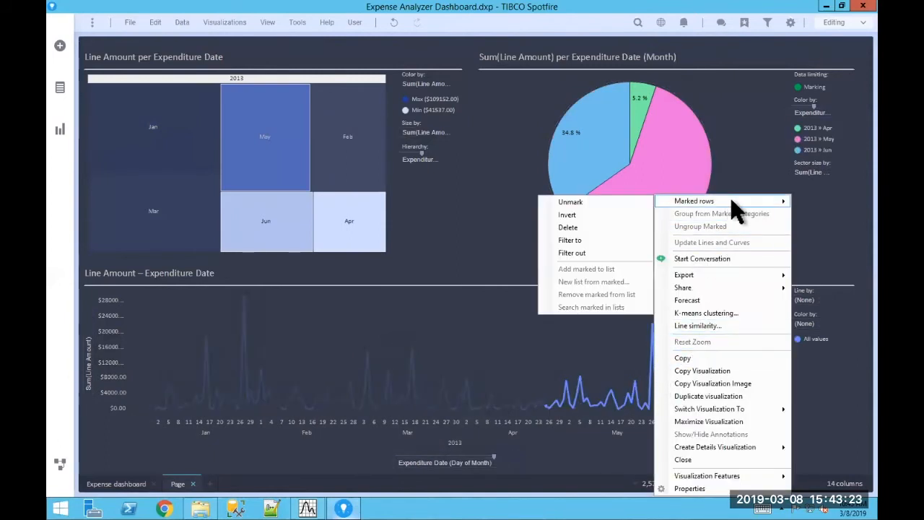
pyautogui.click(581, 254)
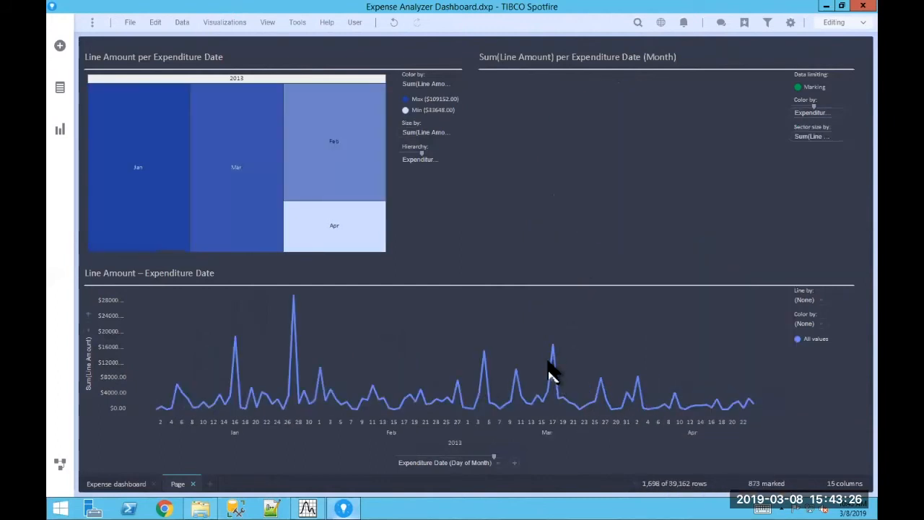
# - Add a forecast to the Line Amount over Expenditure Date line chart and clear the marking
pyautogui.rightClick(537, 342)
pyautogui.click(564, 300)
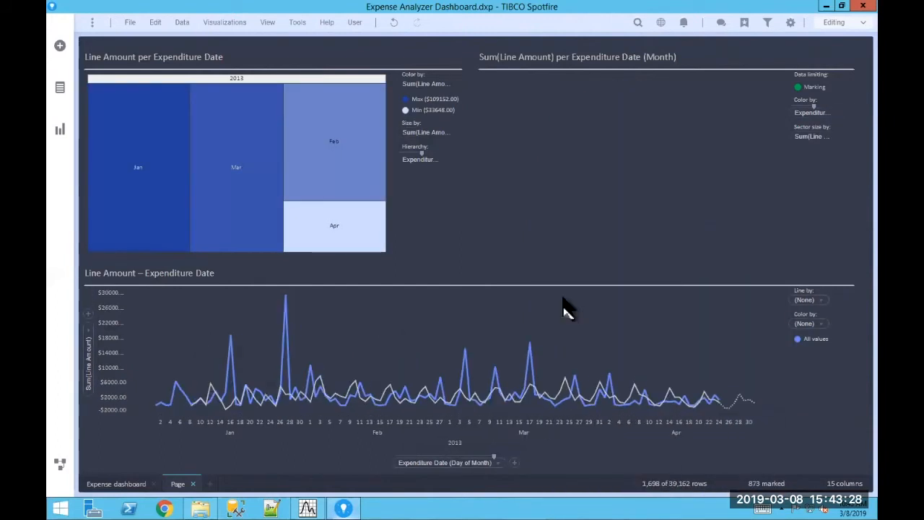
pyautogui.rightClick(500, 355)
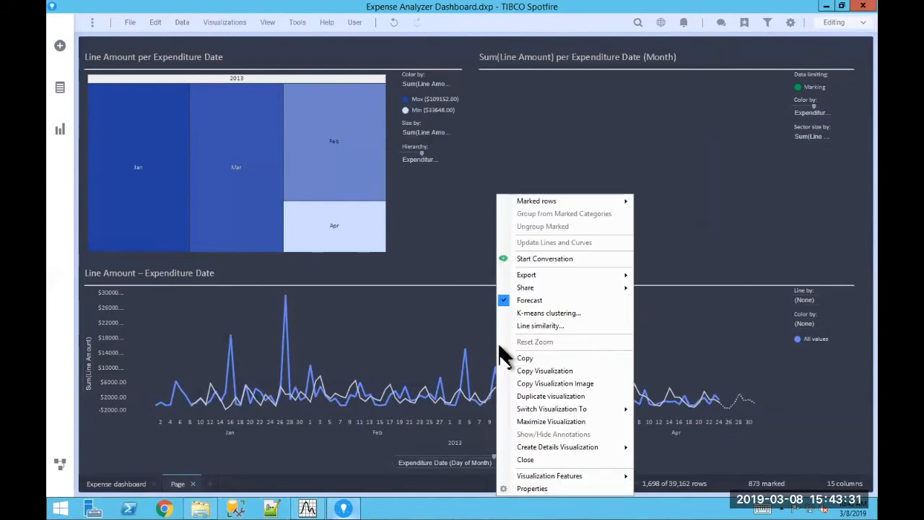
pyautogui.click(717, 422)
pyautogui.moveTo(746, 409)
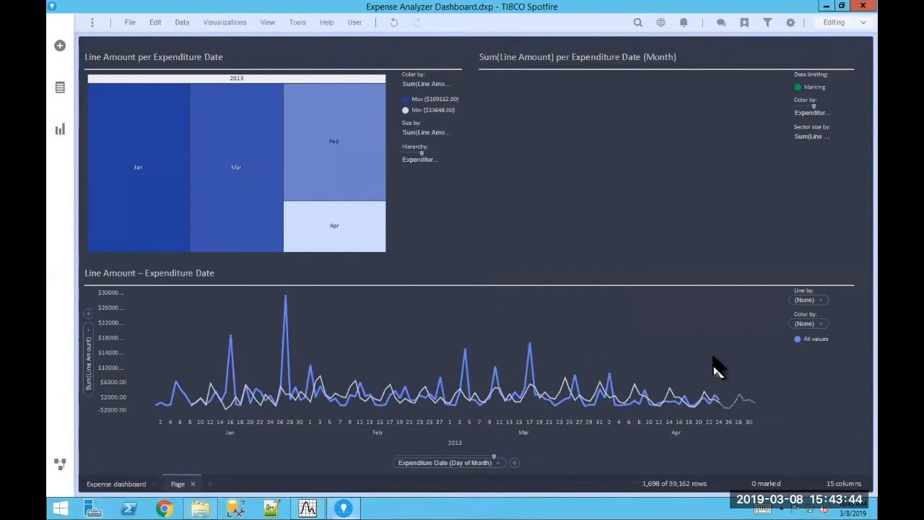
# - Review the available analysis tools, including clustering, regression and classification modeling, Statistica and TERR Tools
pyautogui.click(299, 26)
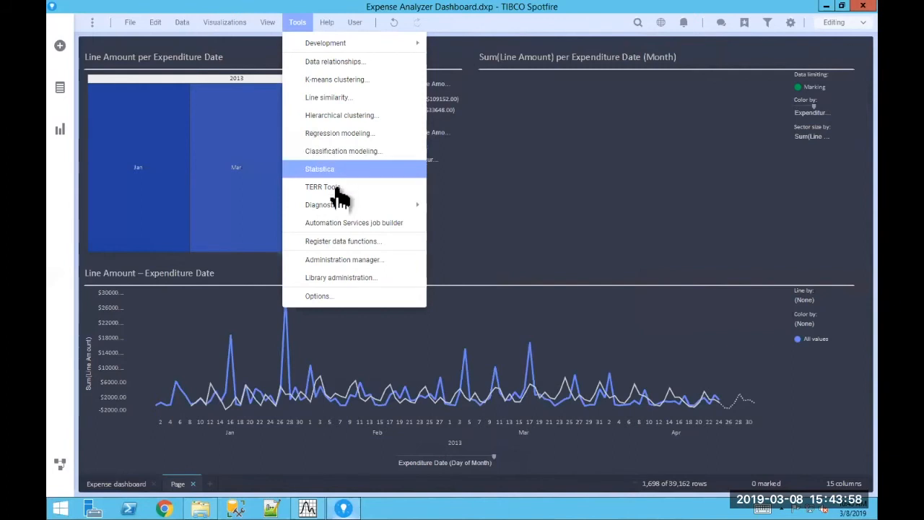
pyautogui.moveTo(340, 210)
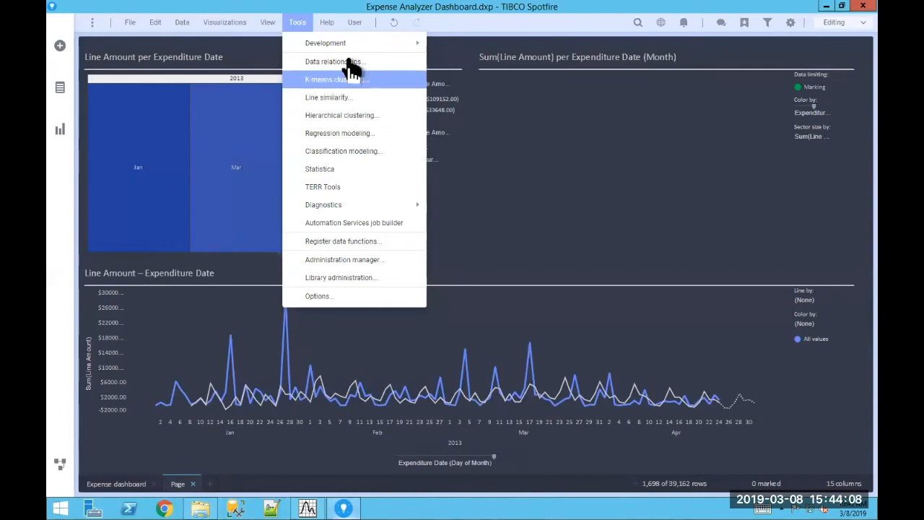
pyautogui.click(495, 197)
# - Mark the Feb, Mar and Apr tiles in the treemap, view the Healthcare.sdm workspace in Statistica, and return to Spotfire
pyautogui.click(338, 228)
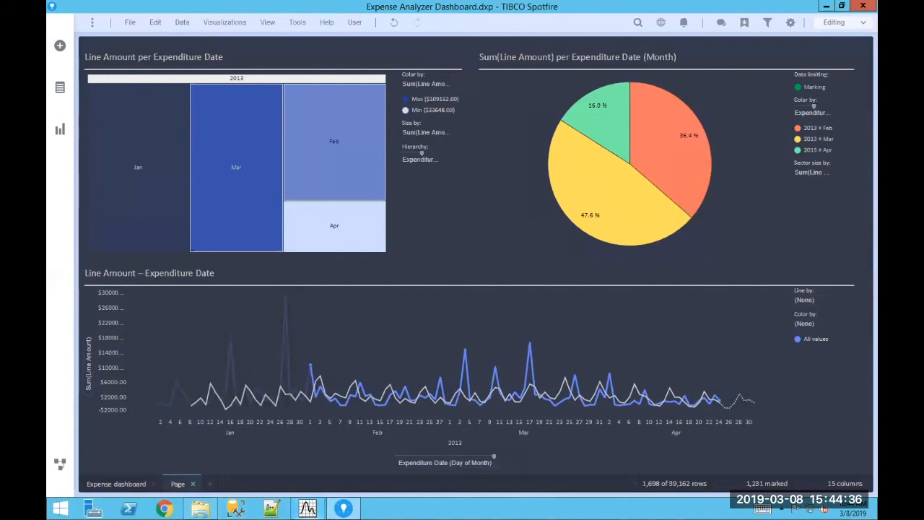
pyautogui.click(308, 508)
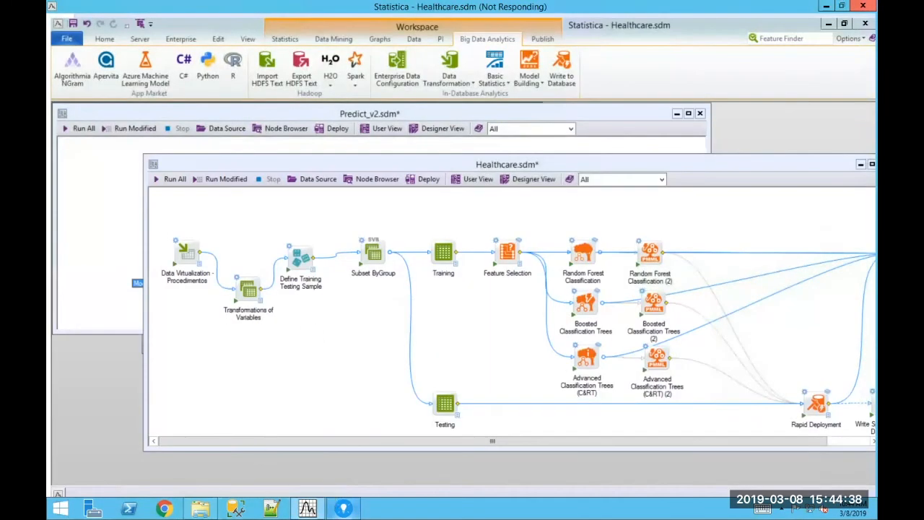
pyautogui.click(343, 508)
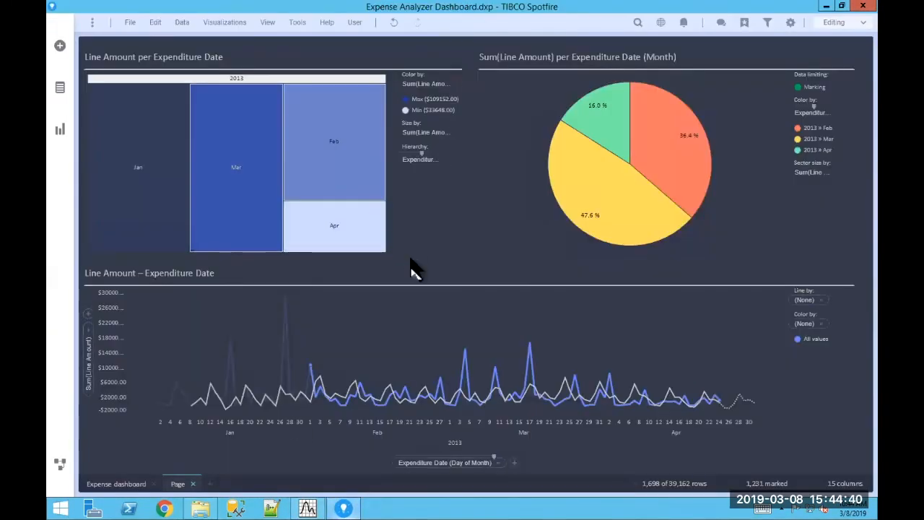